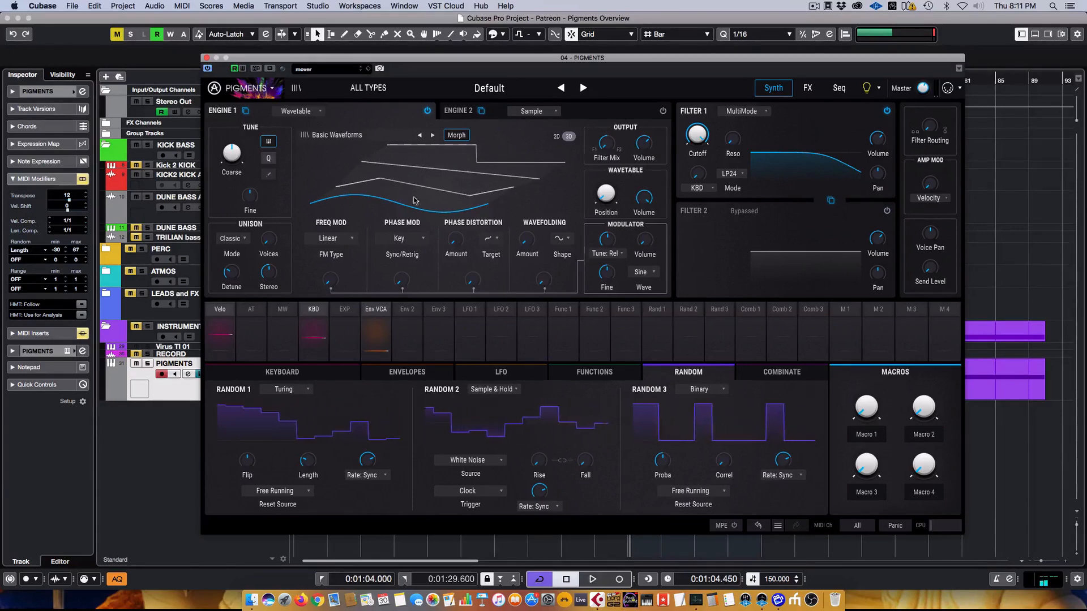
- Raise Engine 1's Wavetable Position knob to 0.400
drag(606, 195, 621, 181)
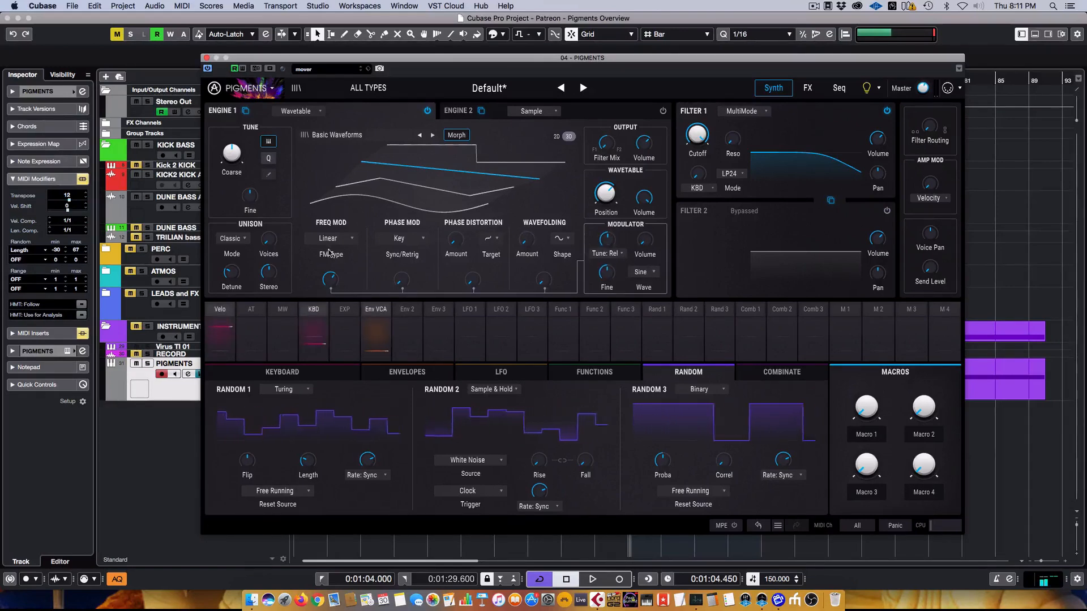
- Set the engine modulator wave to sawtooth and Filter 1's mode to BP36 band-pass
click(642, 273)
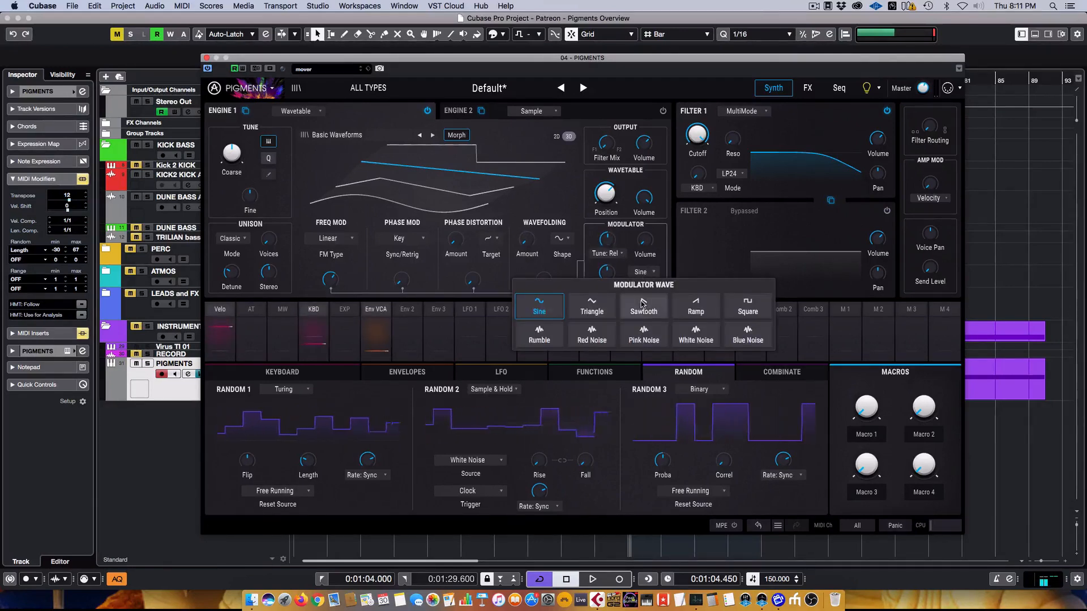
click(624, 300)
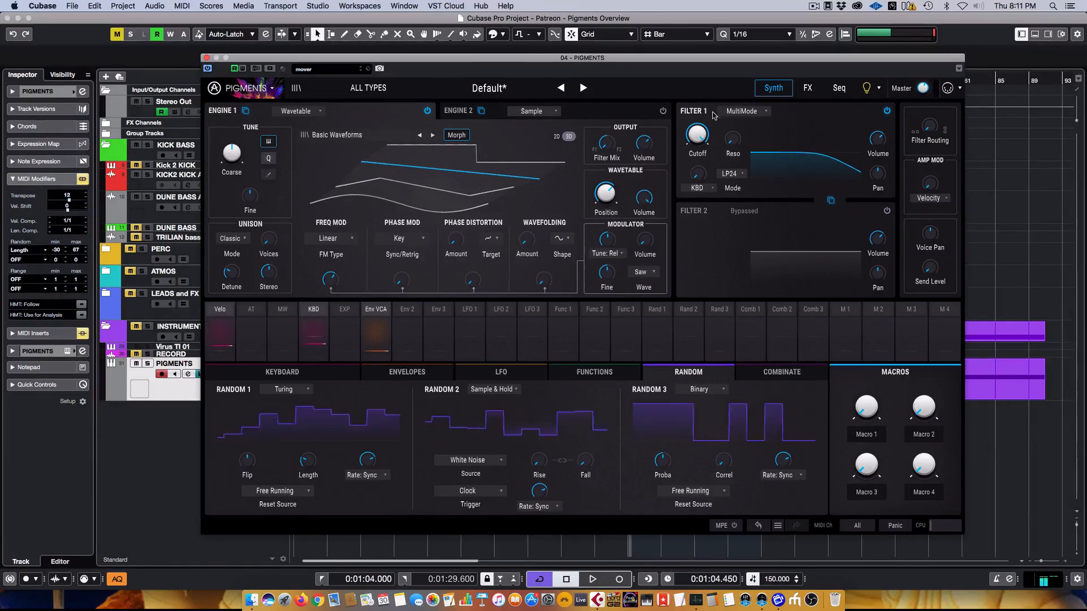
click(728, 173)
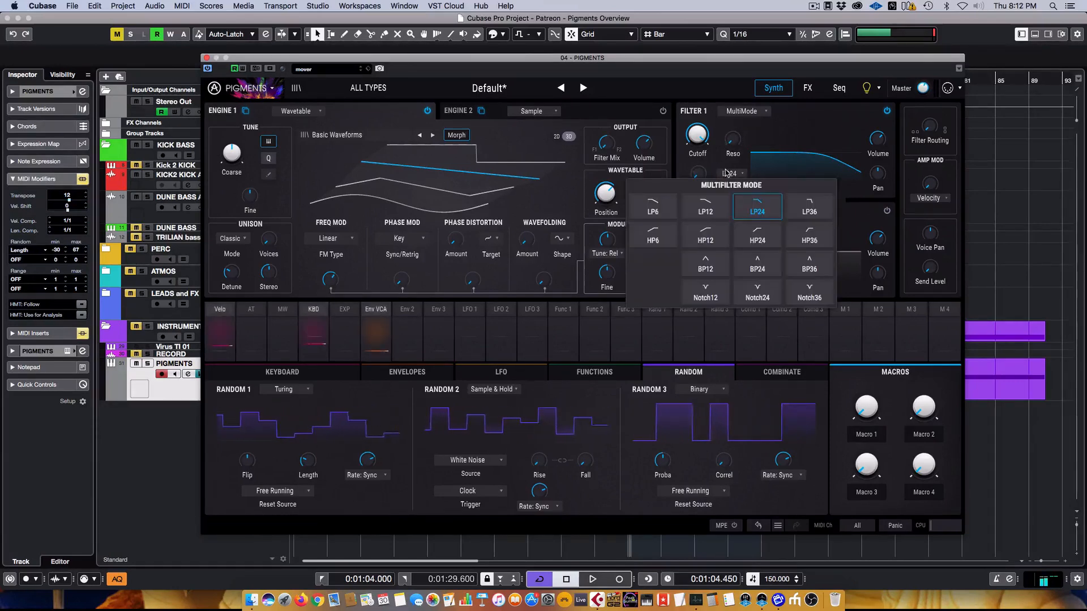
click(809, 265)
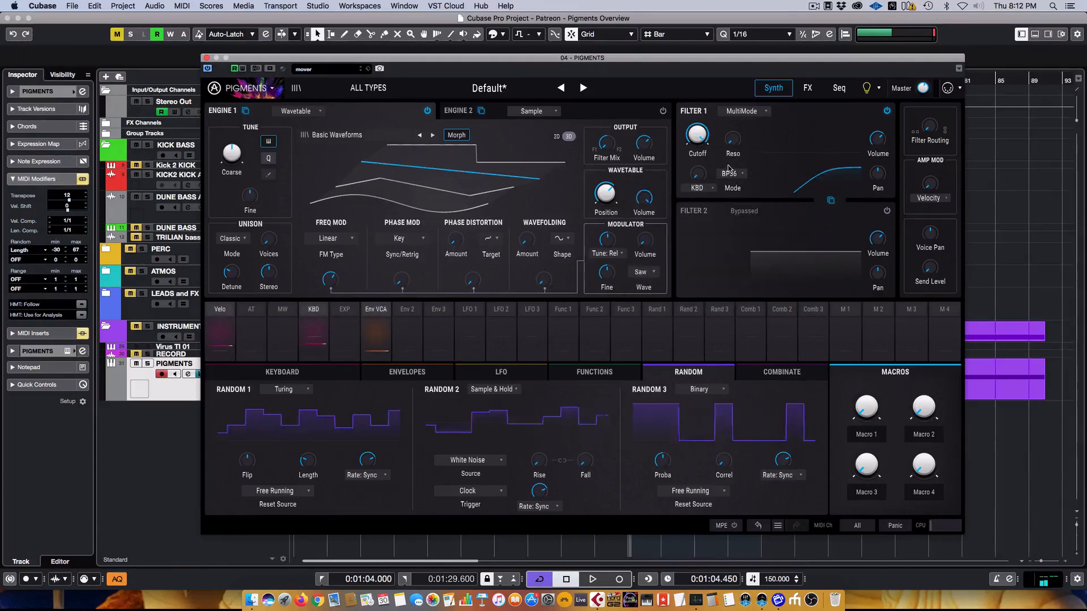
- Raise Filter 1 resonance, drop its cutoff to 222 Hz, and lift master volume to about -15 dB
drag(731, 145, 698, 170)
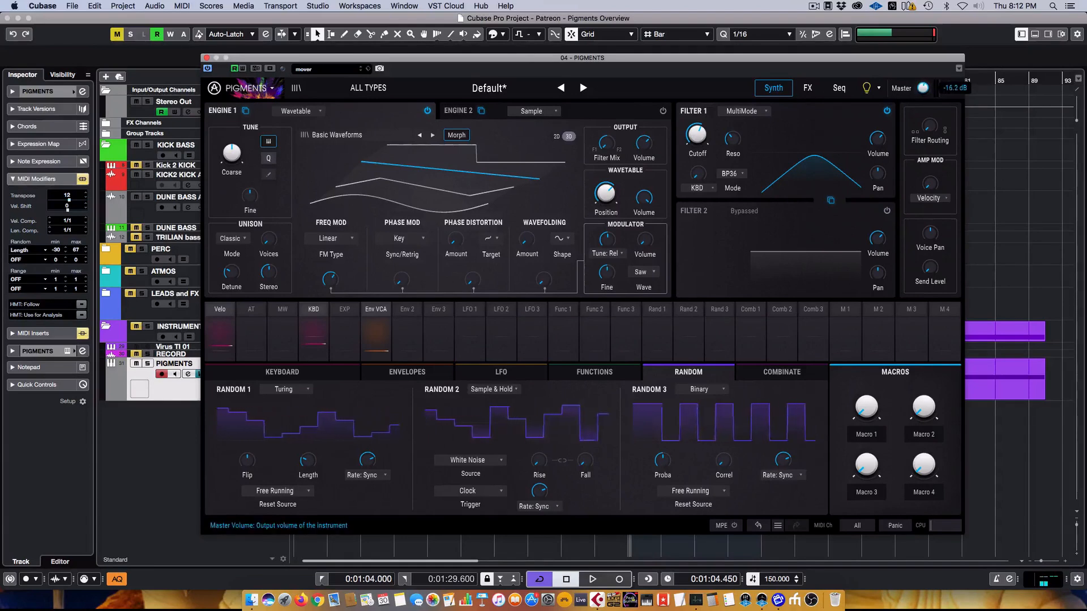
drag(923, 87, 923, 84)
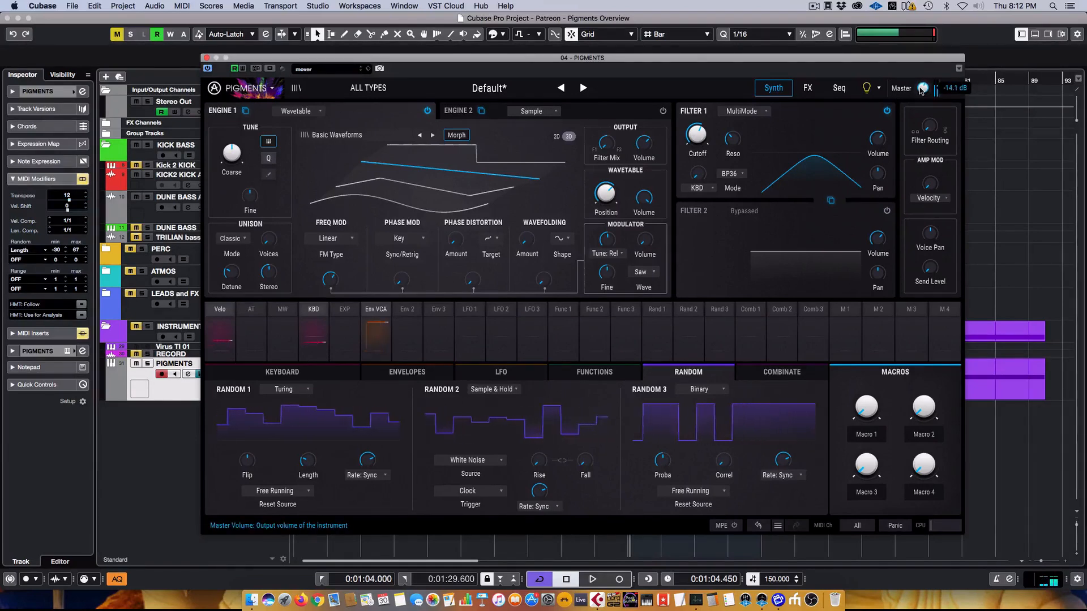
mouse_move(697, 136)
mouse_down()
mouse_move(698, 160)
mouse_move(697, 138)
mouse_up()
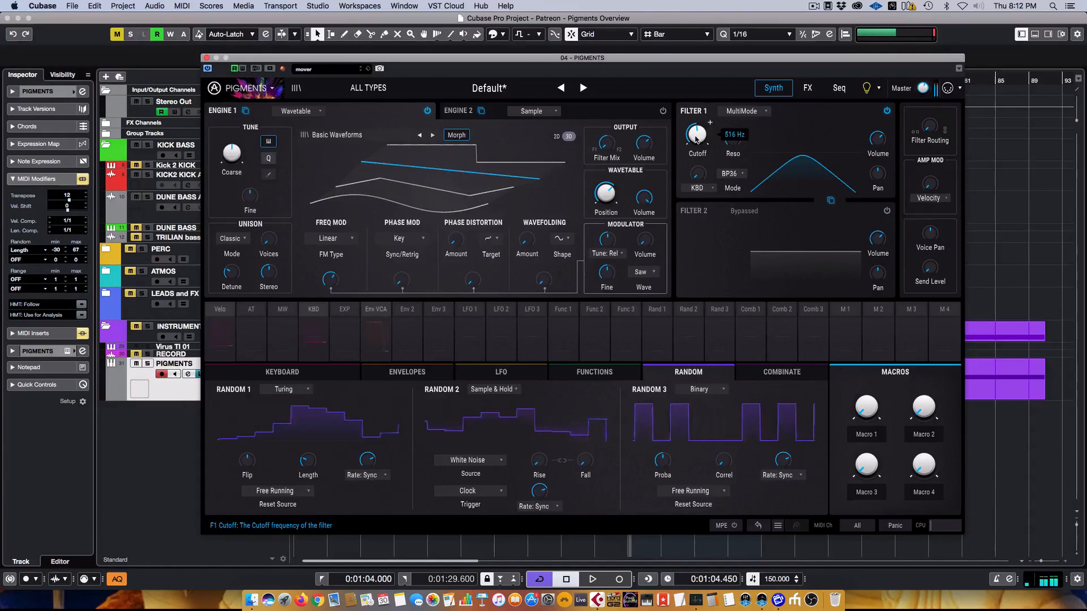
- Move the Serum 01 region to bar 41, re-enable MIDI modifiers, and reset transpose to 0
click(205, 58)
drag(994, 385, 708, 394)
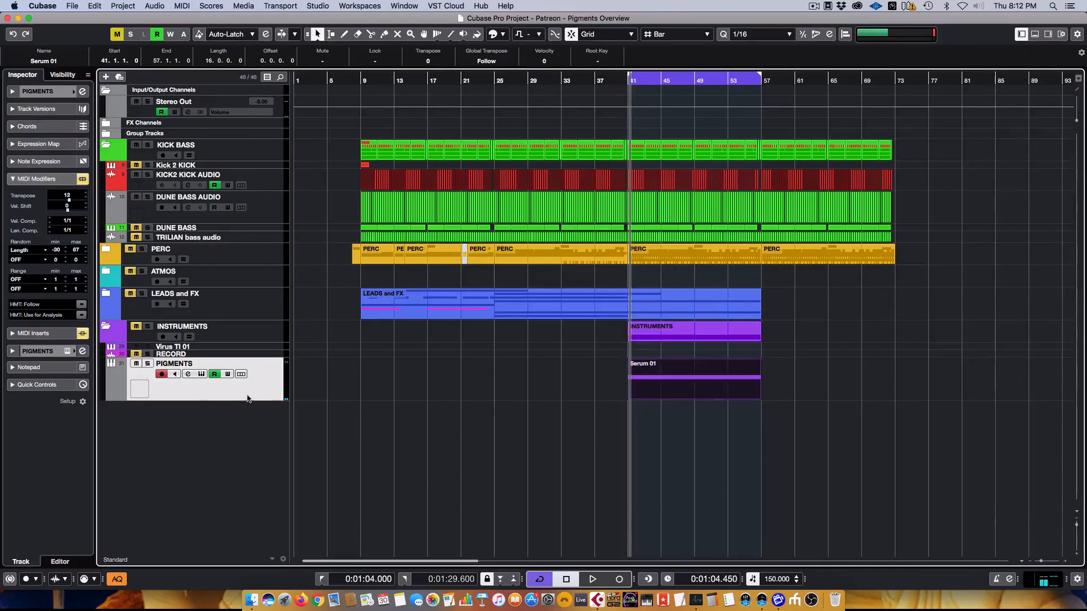
click(82, 179)
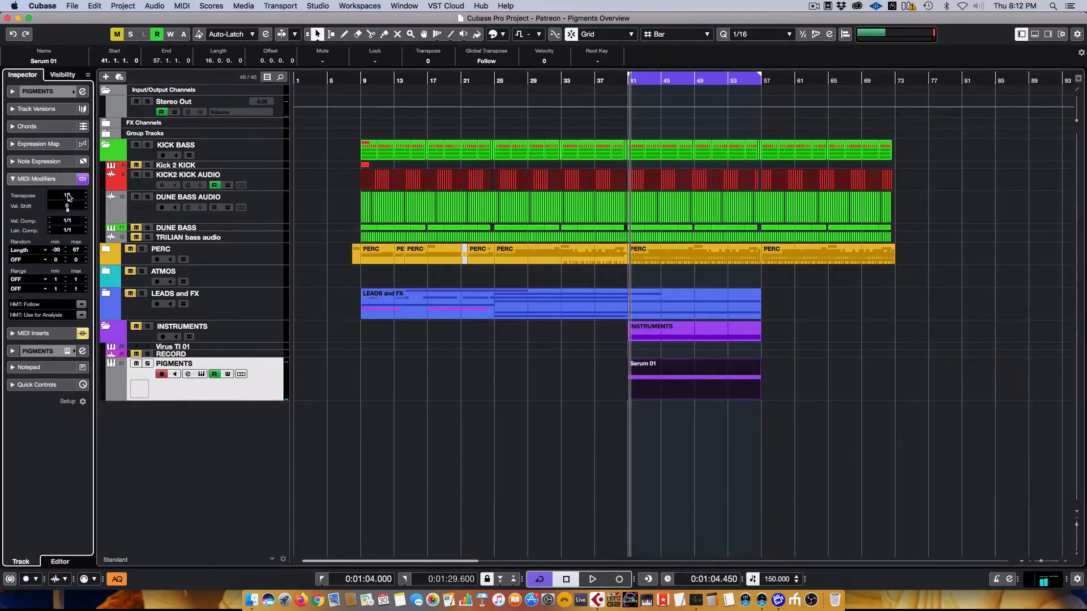
drag(70, 209, 70, 212)
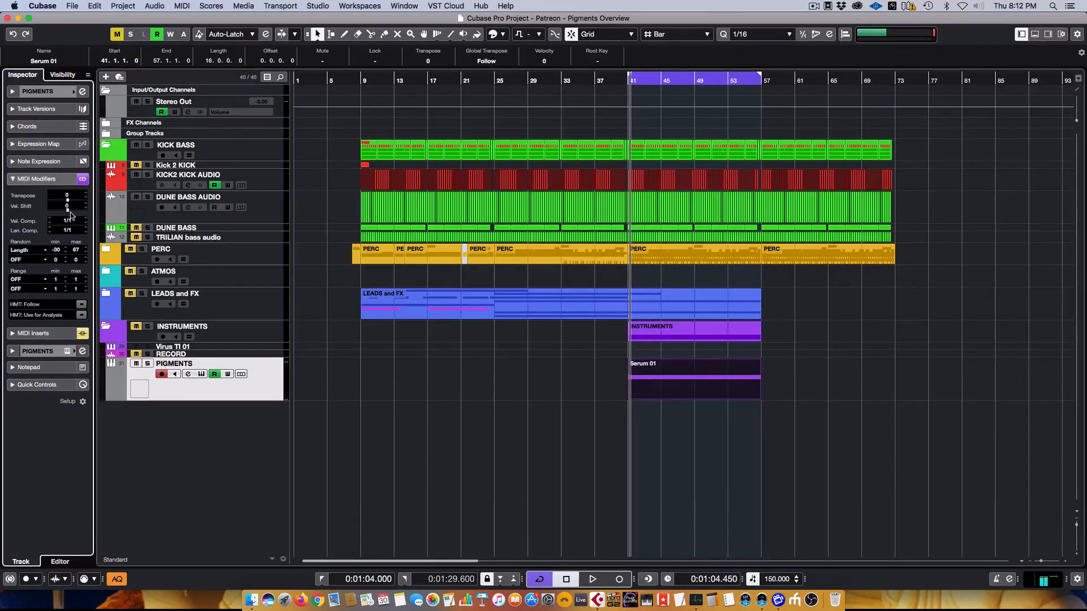
- Re-enable the track's MIDI inserts, show the Density insert settings, start playback, and return to Pigments
click(81, 335)
click(34, 333)
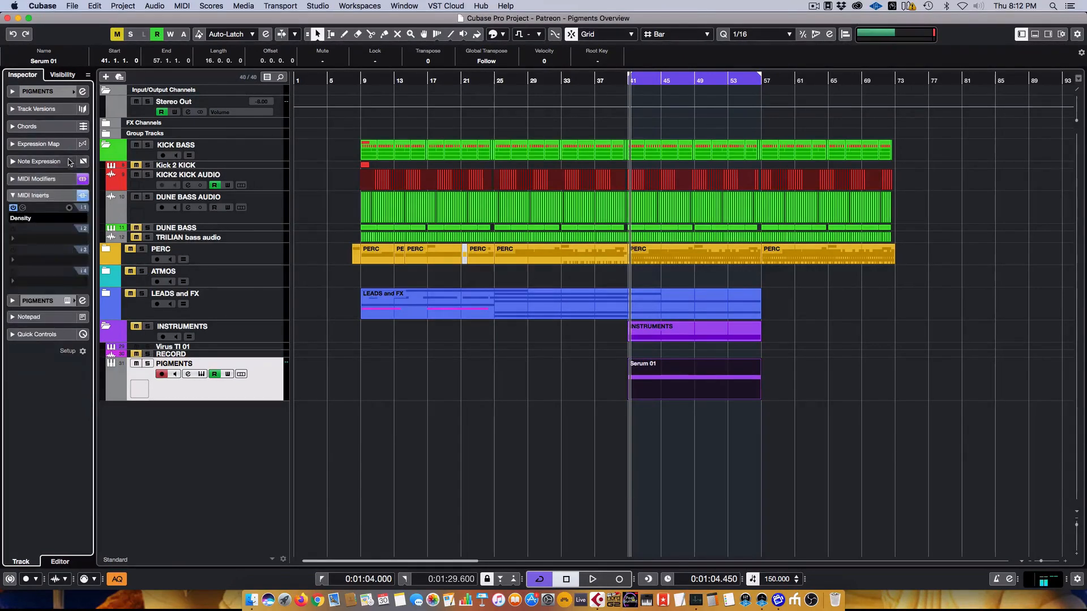
click(22, 209)
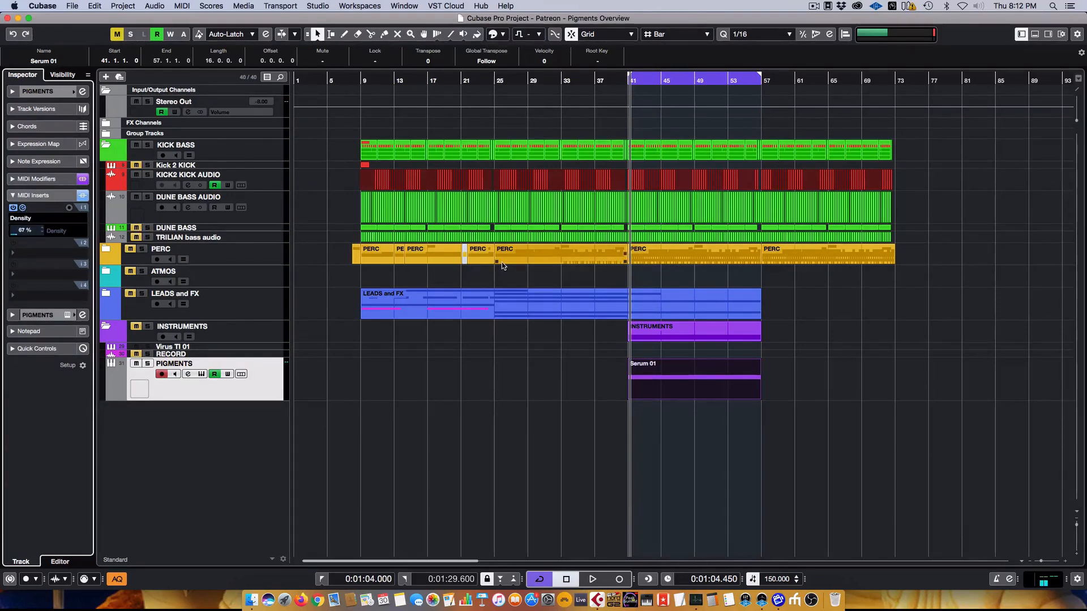
key(space)
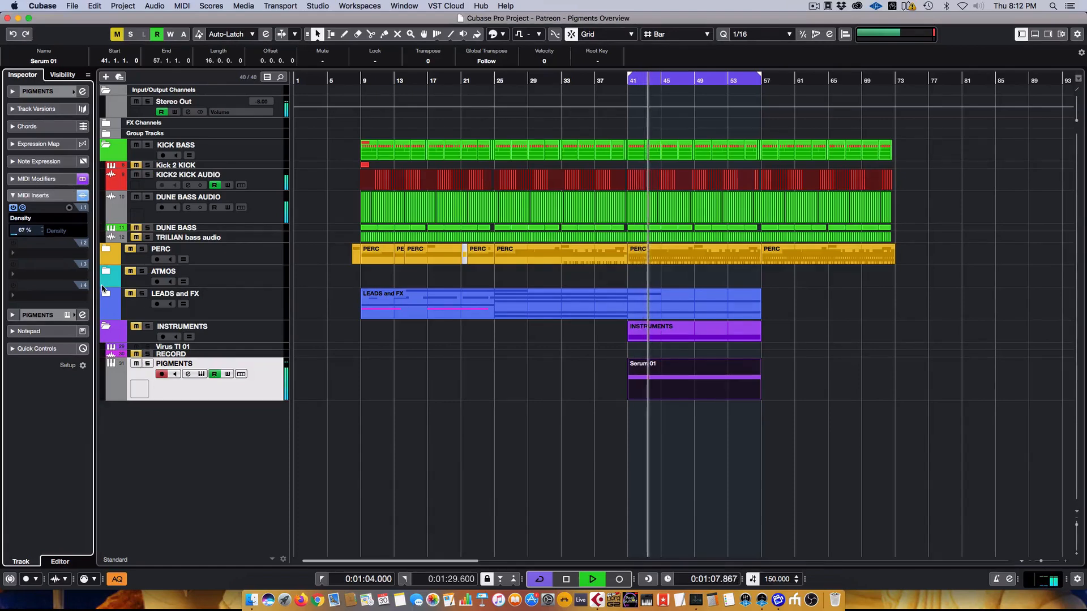
click(67, 315)
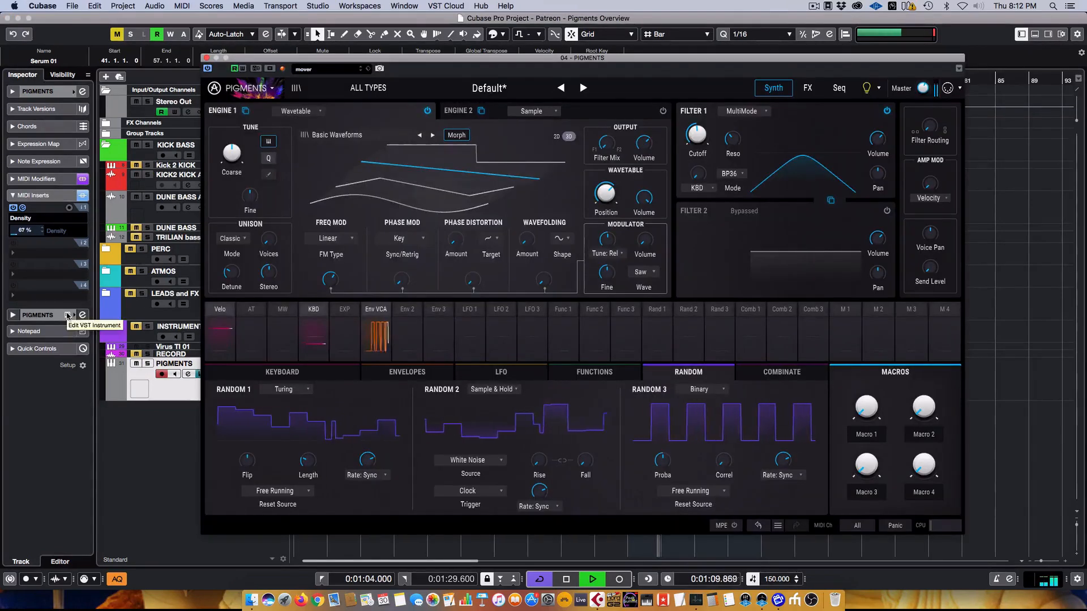
- Stop playback and route Random 2 to Filter 1's cutoff at an amount of 0.35
key(space)
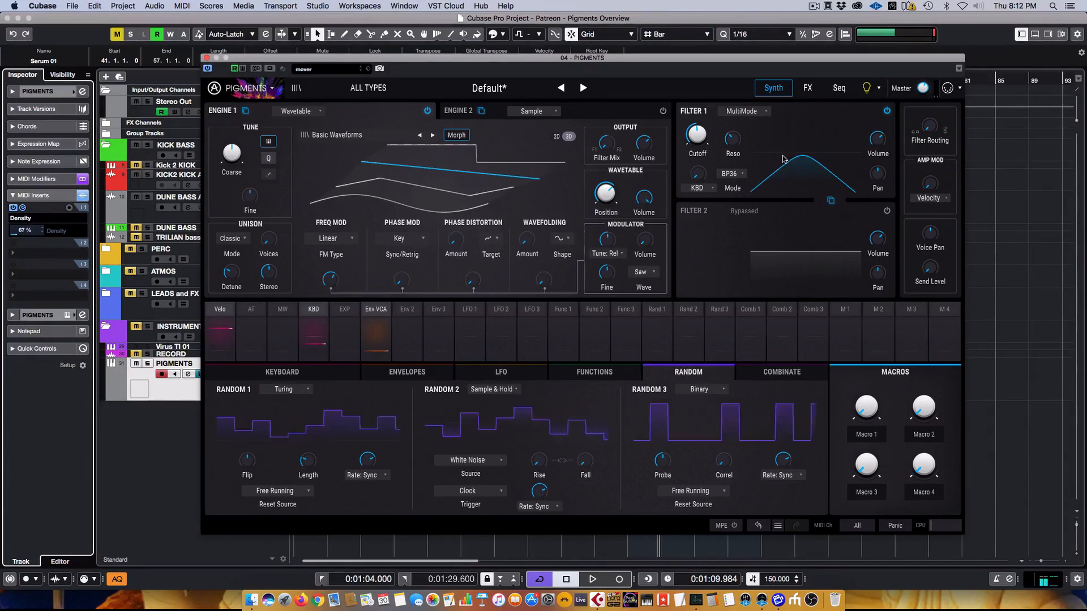
click(655, 312)
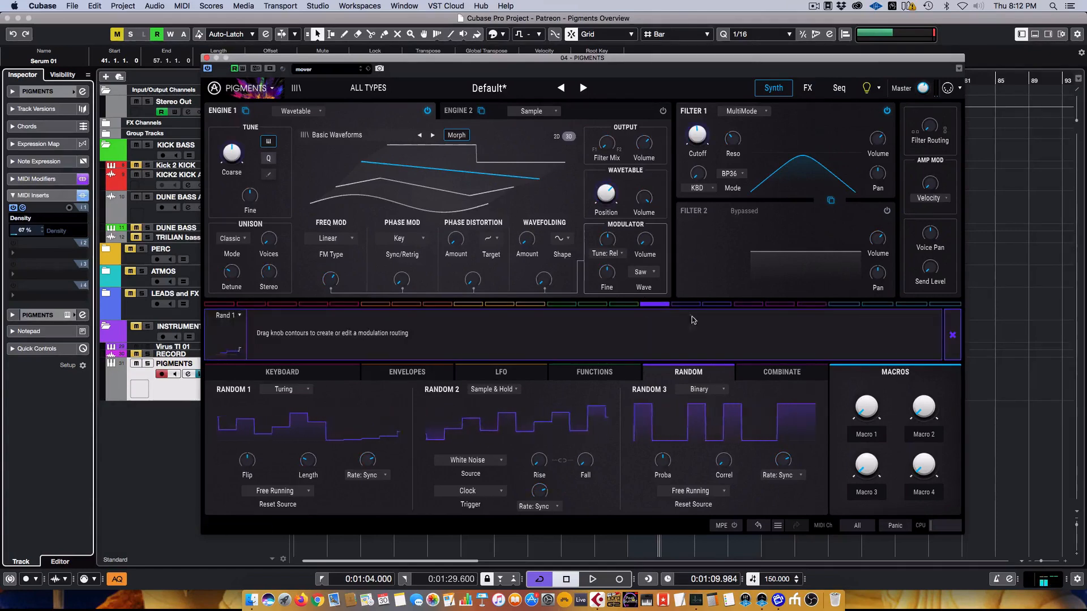
click(954, 334)
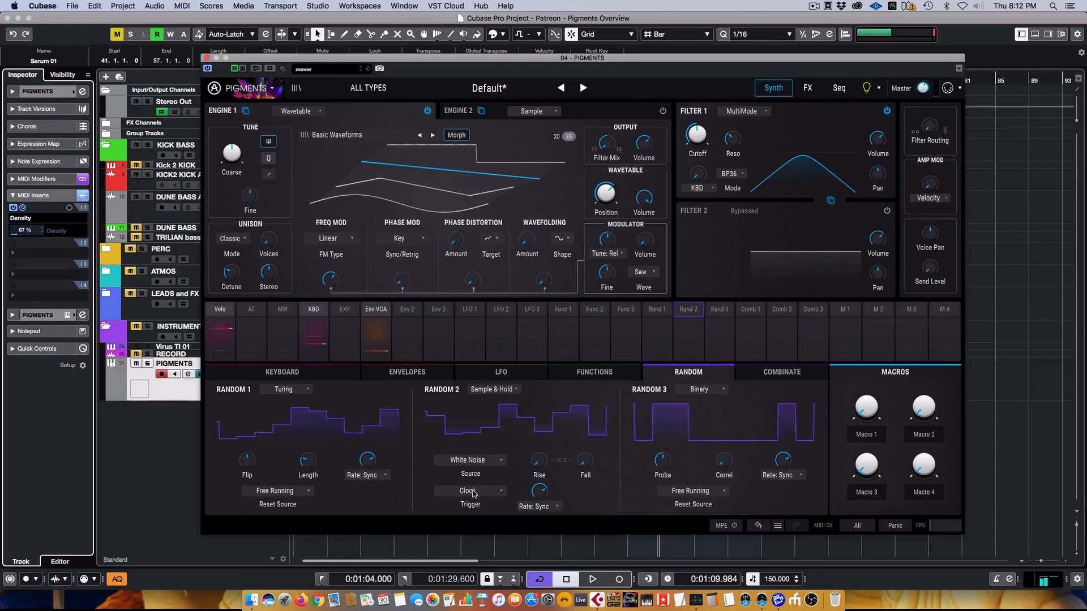
click(694, 306)
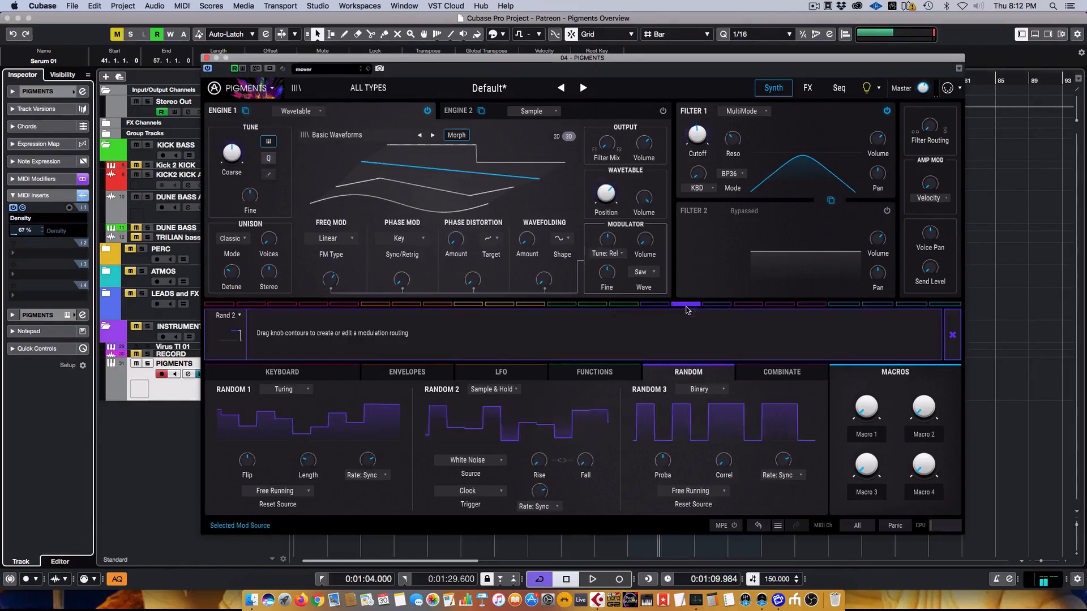
drag(706, 141, 706, 116)
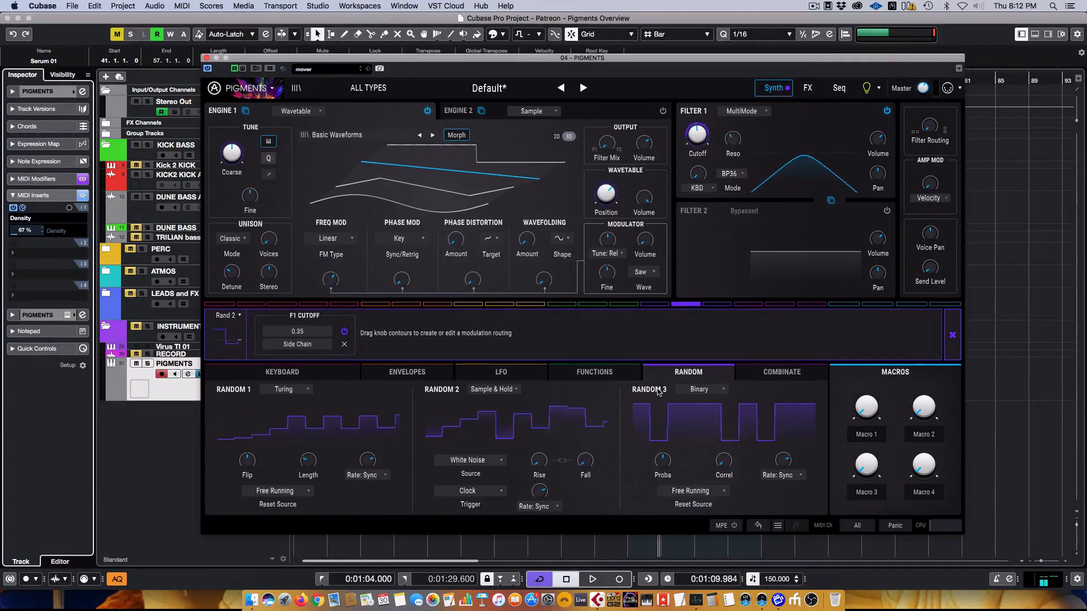
click(960, 336)
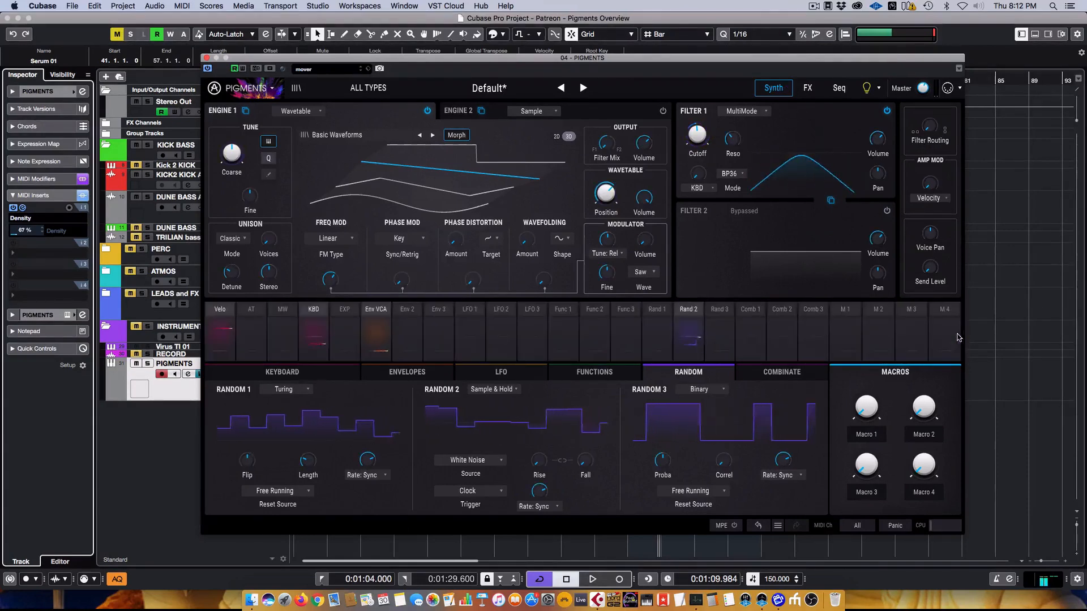
- Set Random 2's sample-and-hold trigger to Mono KBD, then play, stop and restart the project
click(468, 492)
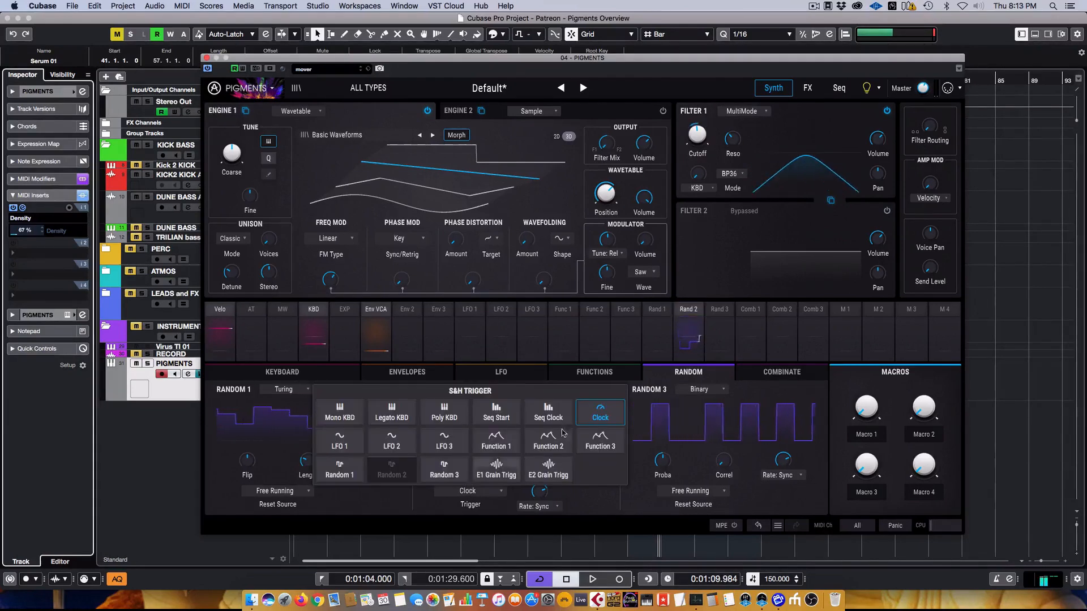
click(345, 416)
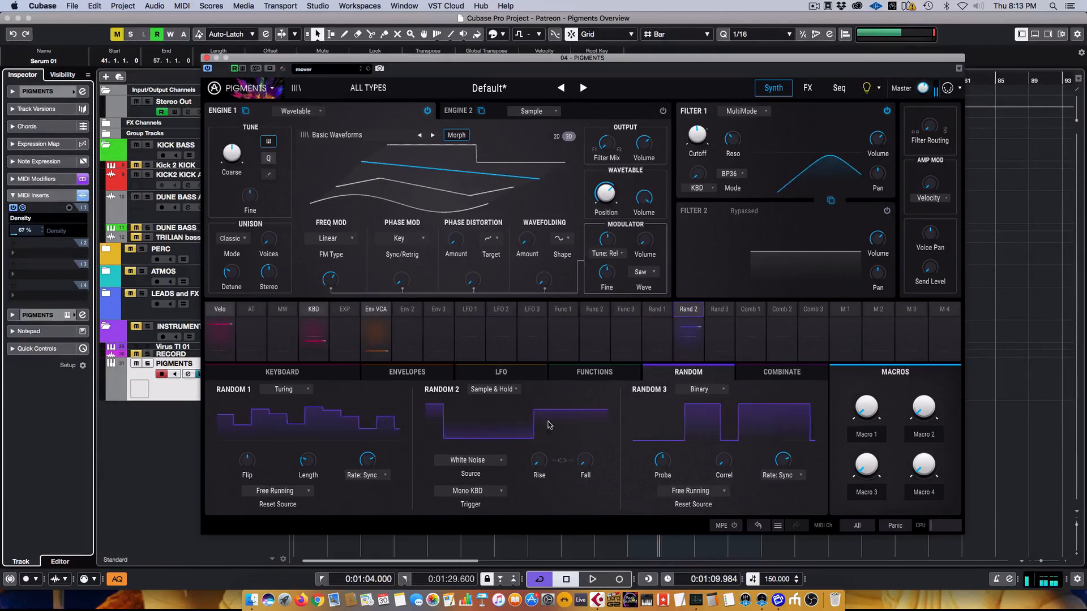
key(space)
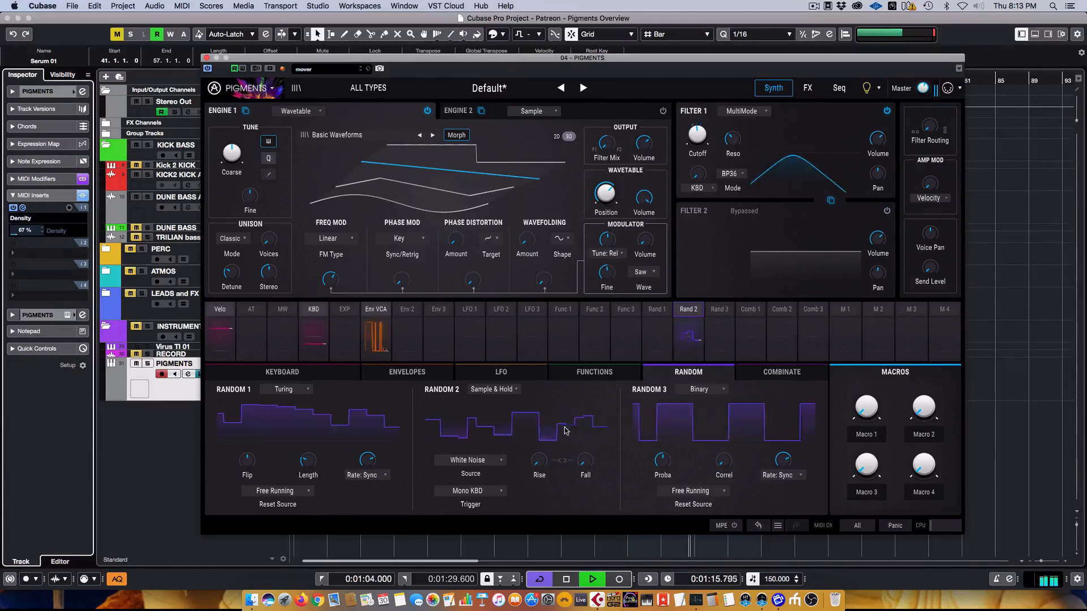
key(space)
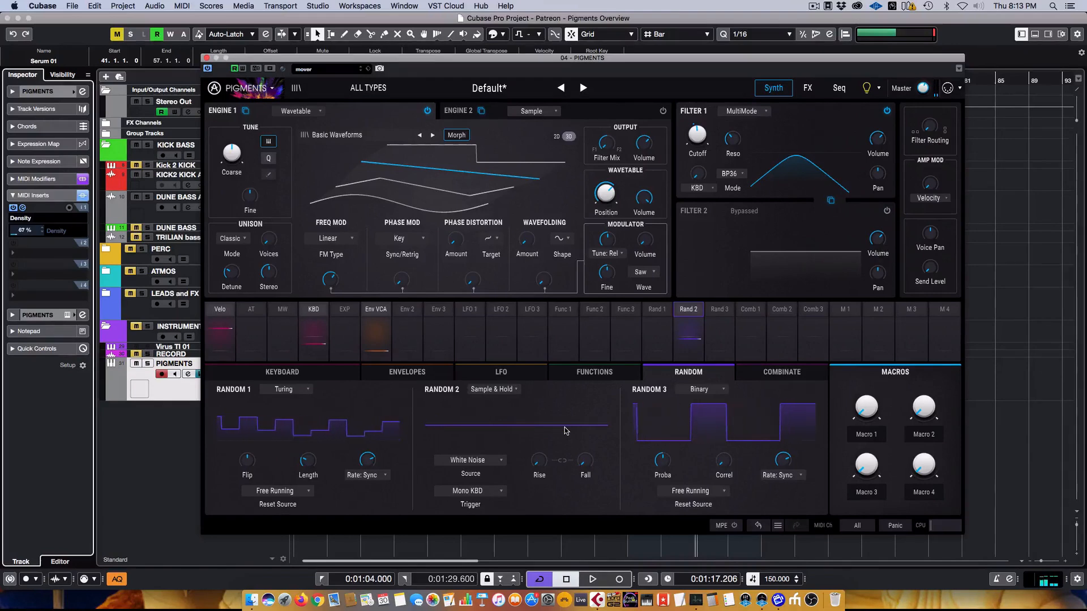
key(space)
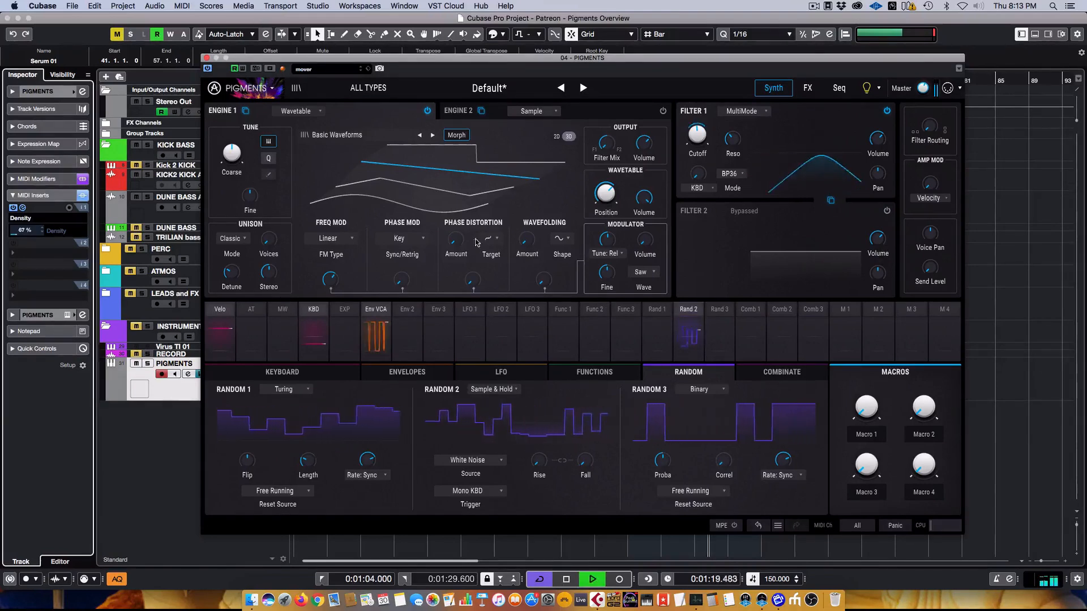
- On the LFO page, set LFO 1's reset source to Free Running after trying Seq Clock, then stop playback
click(486, 375)
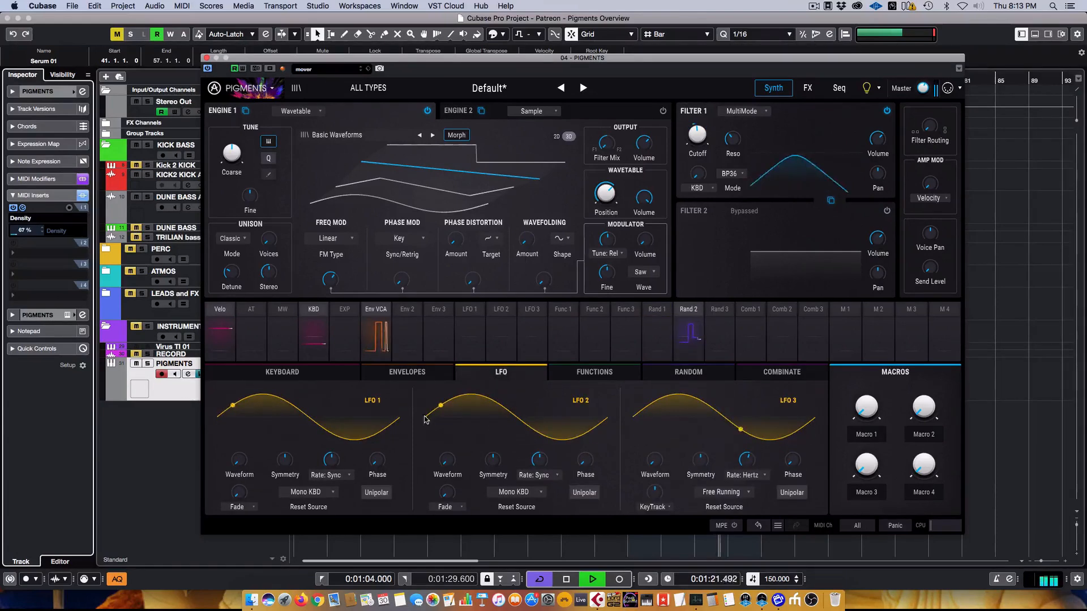
click(304, 492)
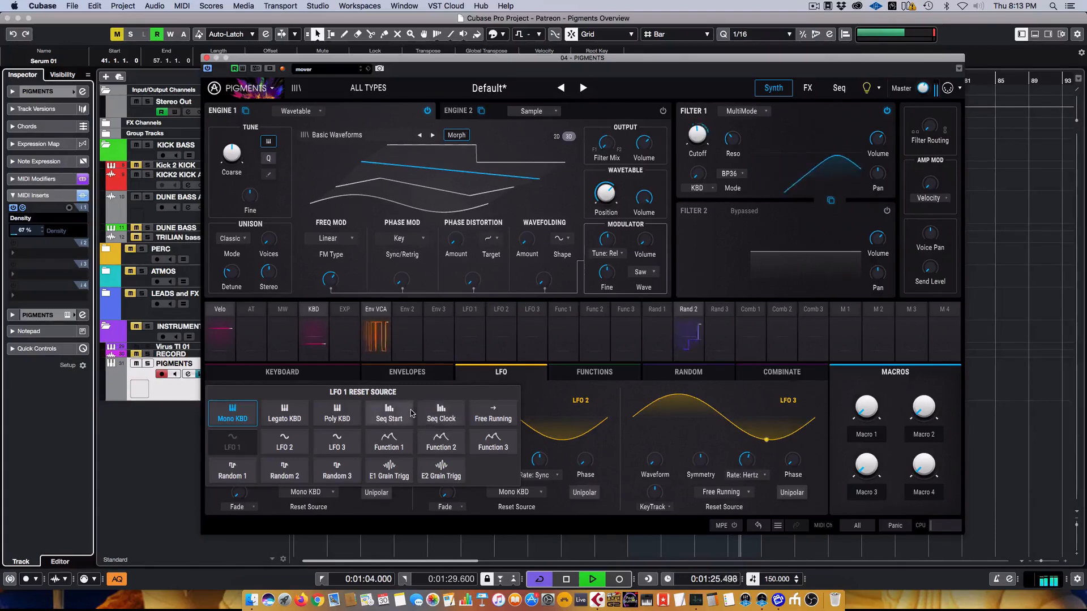
click(482, 414)
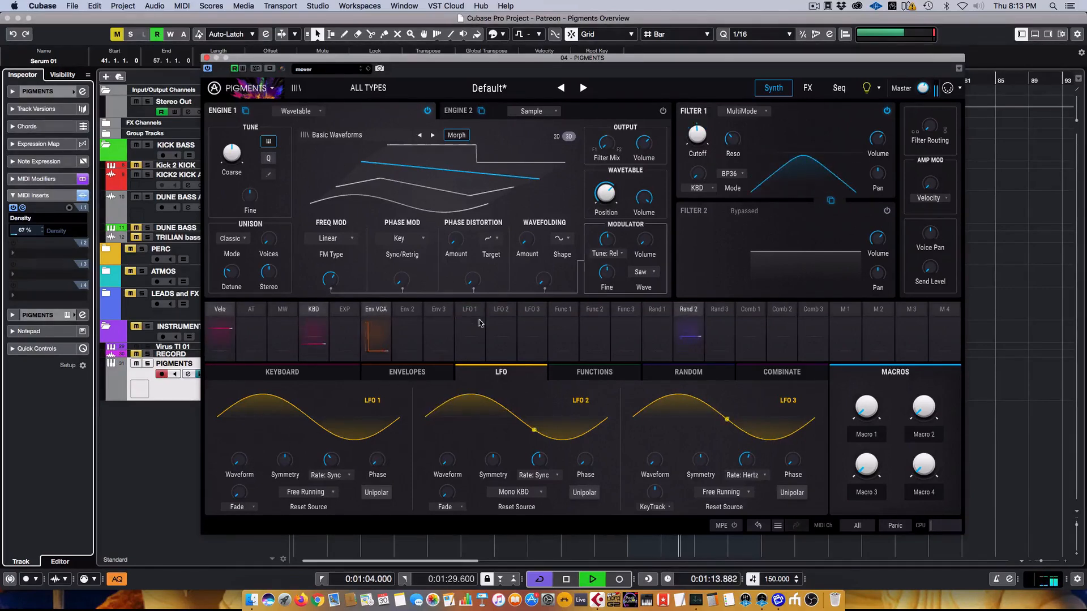
click(472, 339)
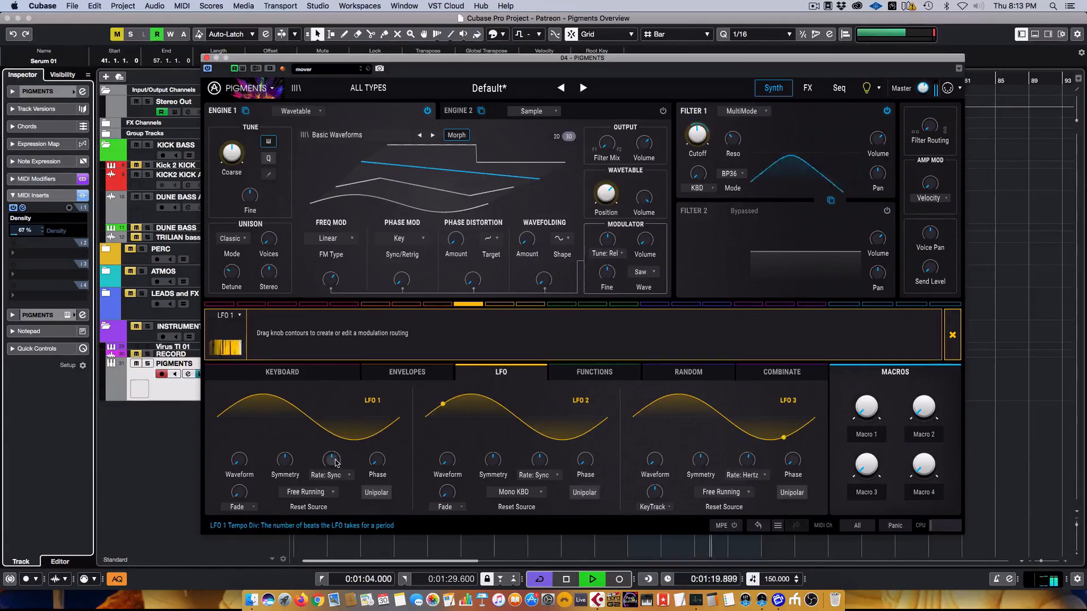
click(325, 509)
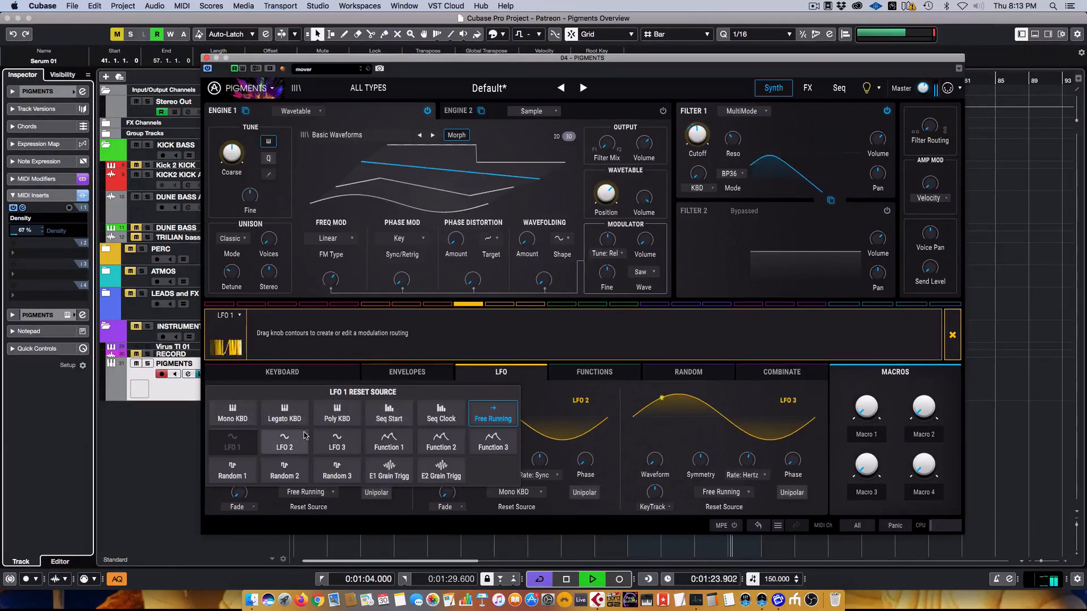
click(453, 419)
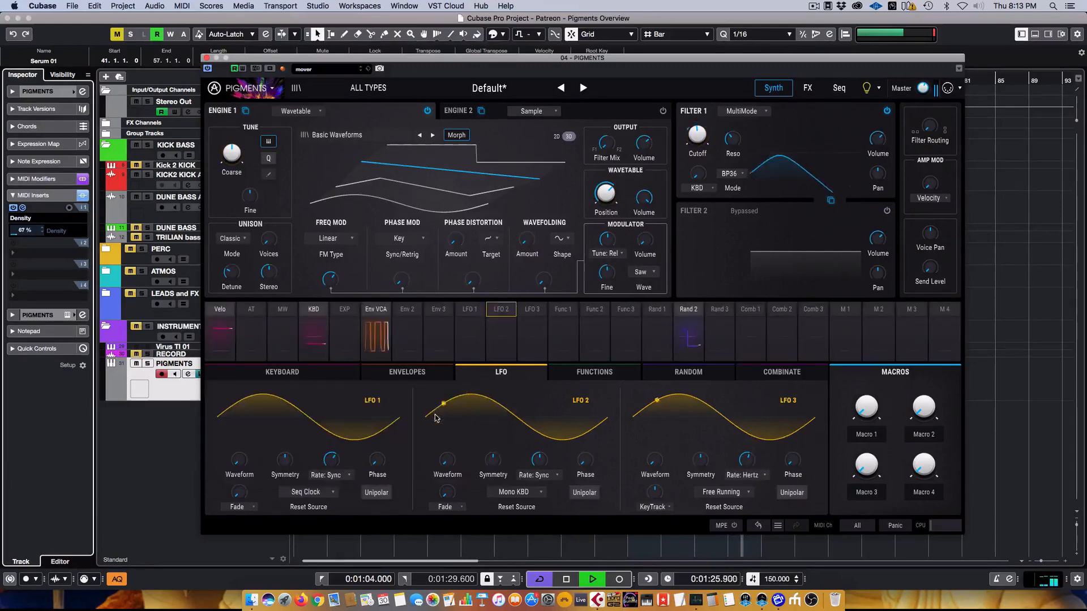
click(309, 493)
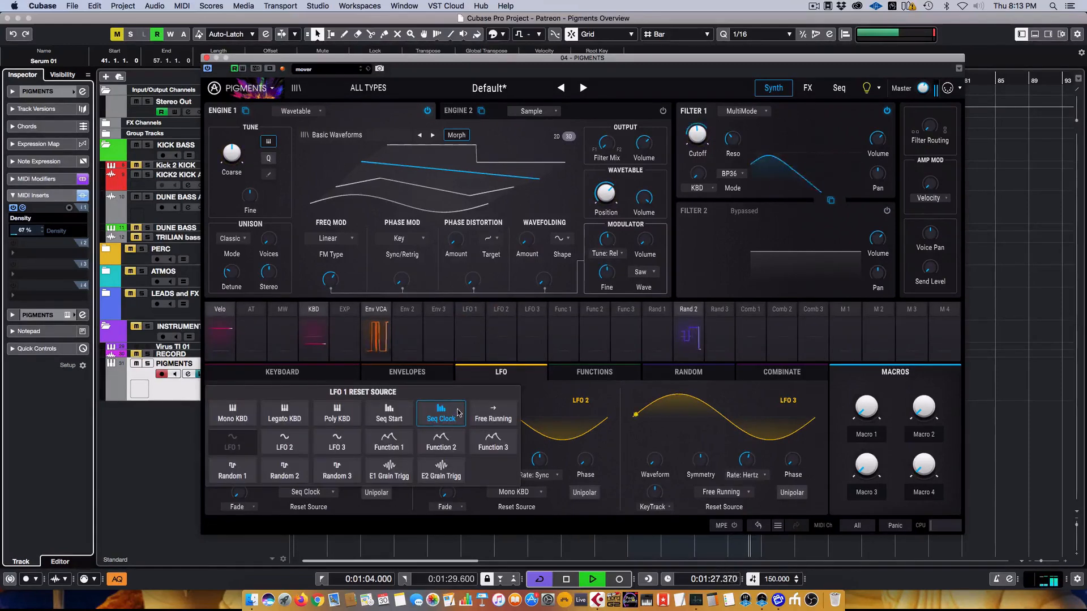
click(493, 413)
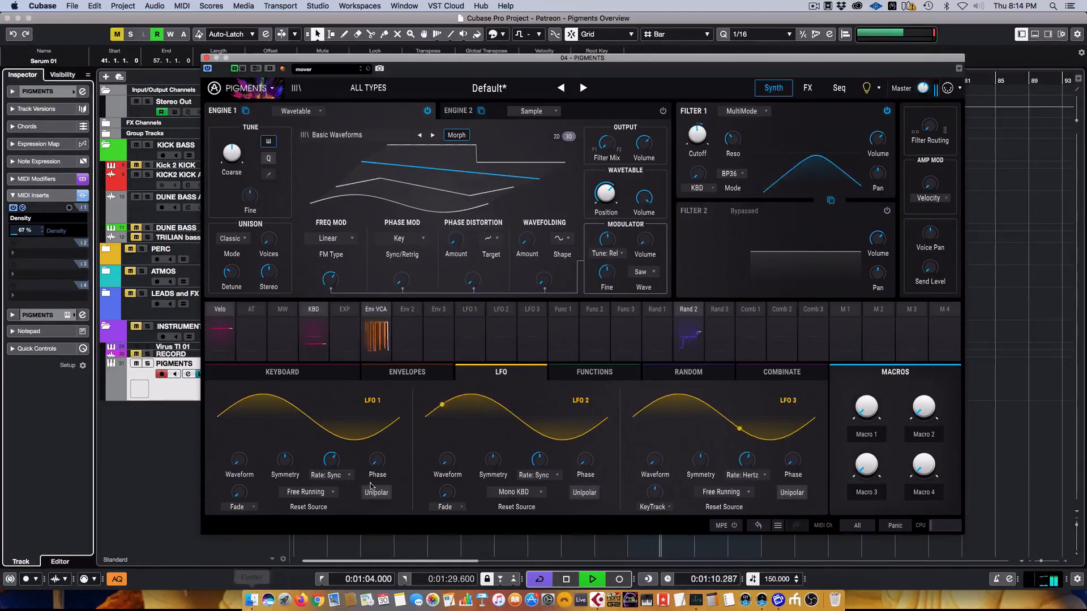
key(space)
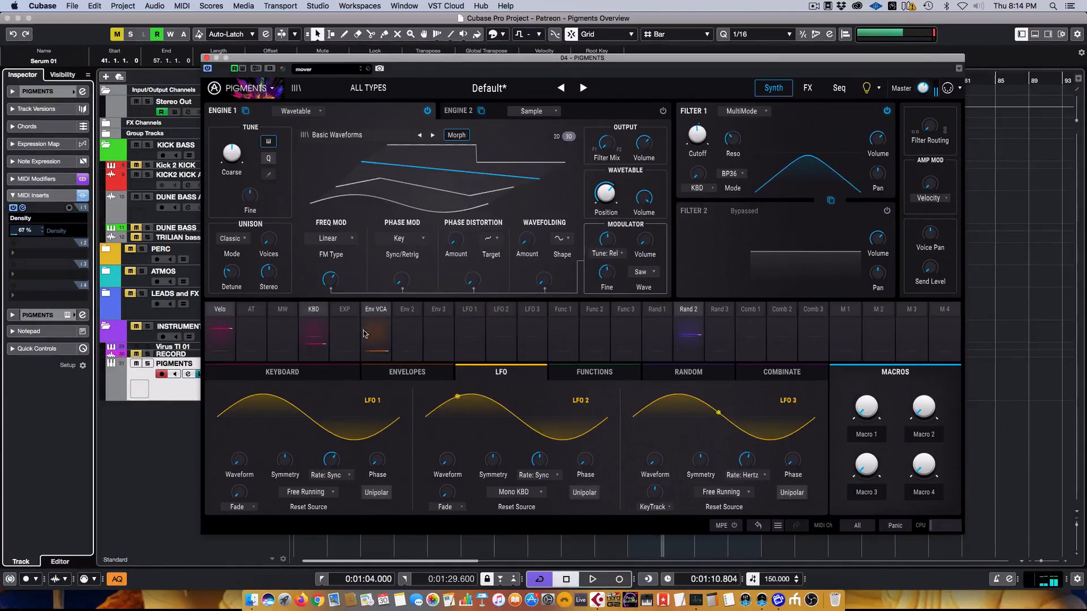
- Route LFO 2 to modulate Engine 1's FM amount
click(496, 312)
mouse_move(616, 190)
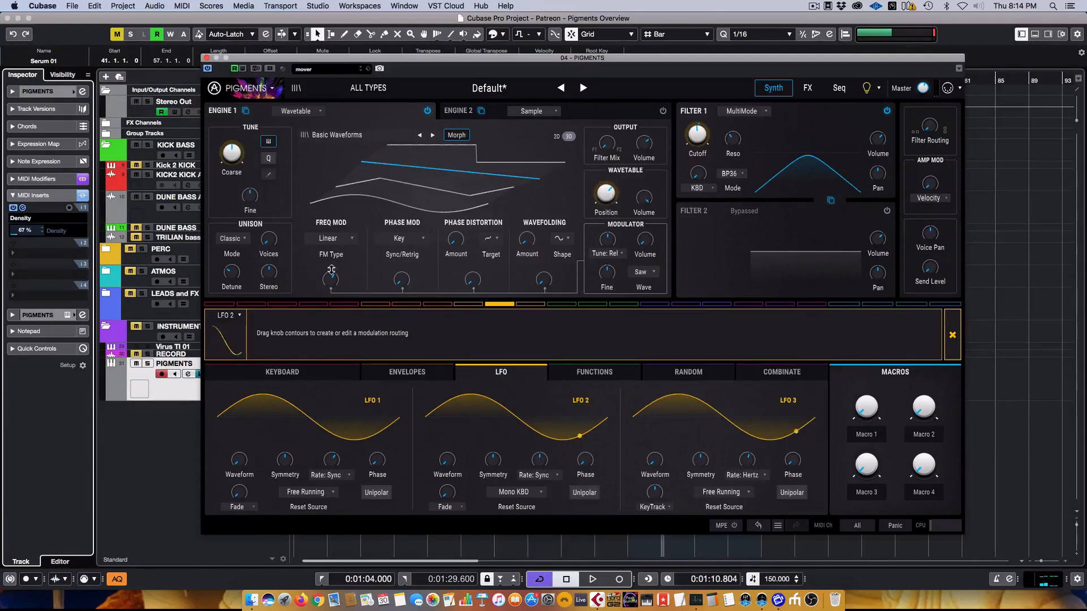
drag(331, 270, 331, 262)
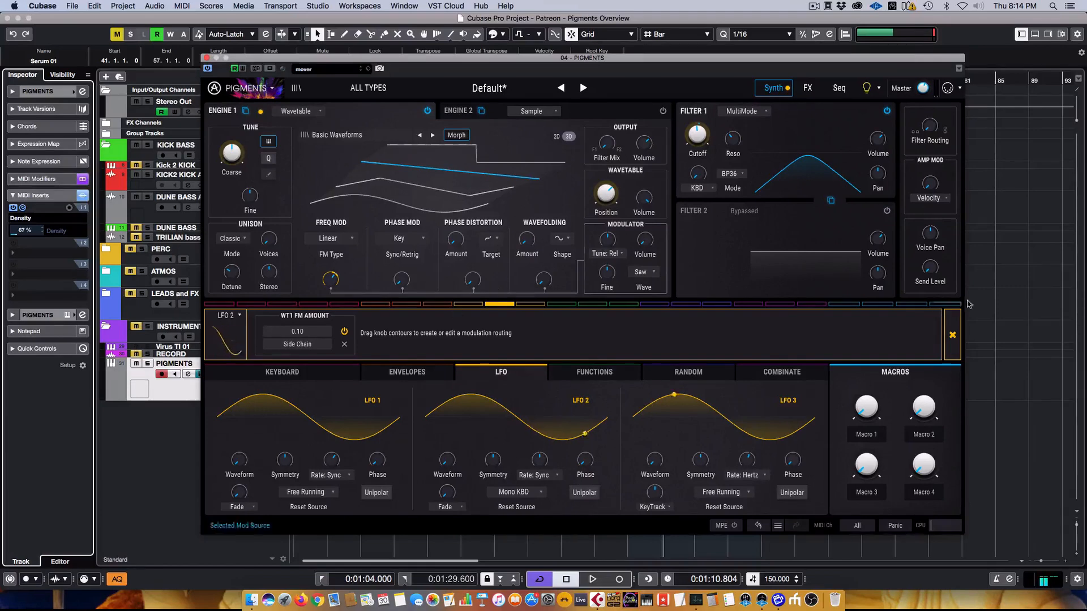
click(953, 335)
- Start playback and slow LFO 1's synced rate from 1/2 through 1/1 to 2/1
key(space)
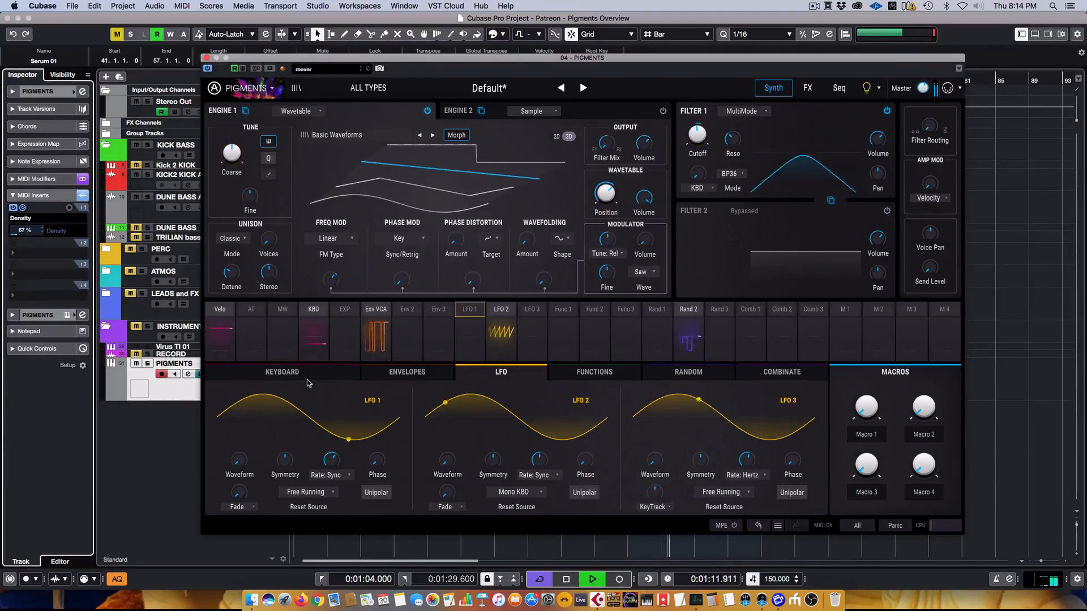
drag(334, 460, 333, 463)
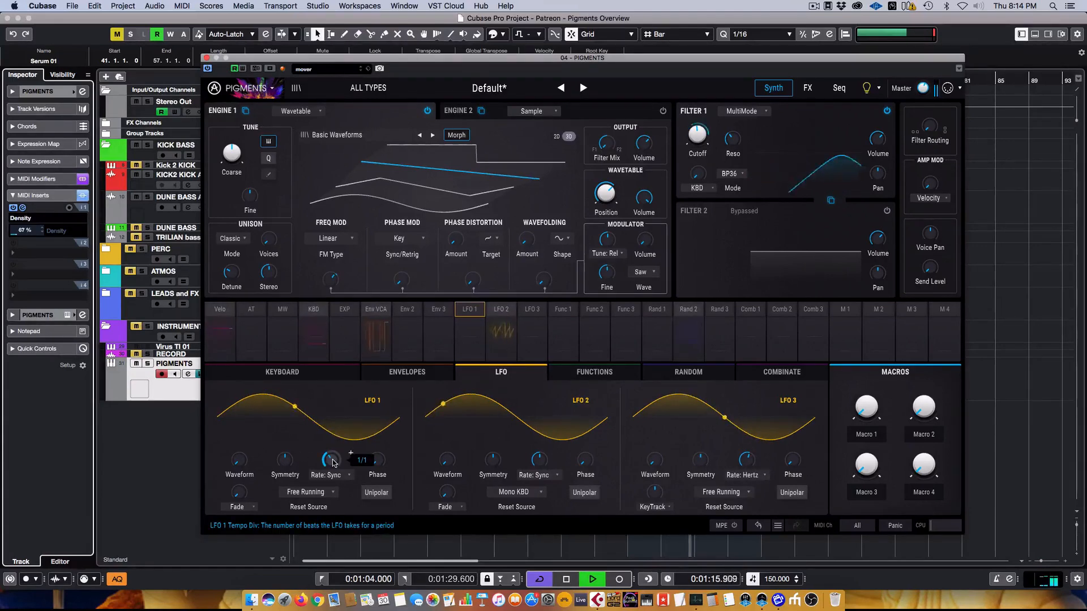
scroll(333, 464, down, 3)
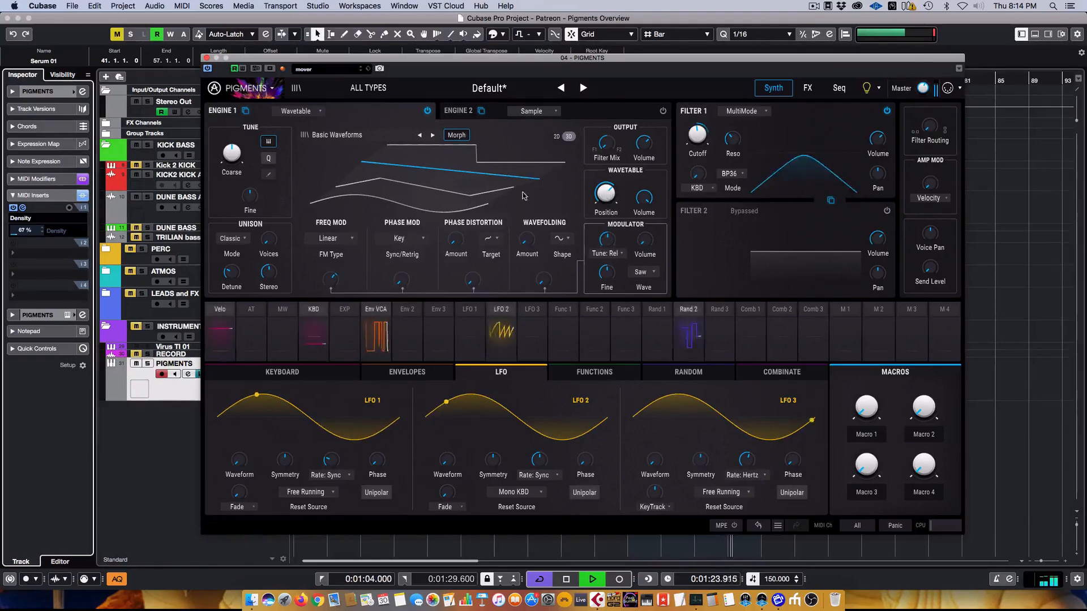
- Switch Bus A's Delay to Ping Pong mode on the FX page
click(807, 88)
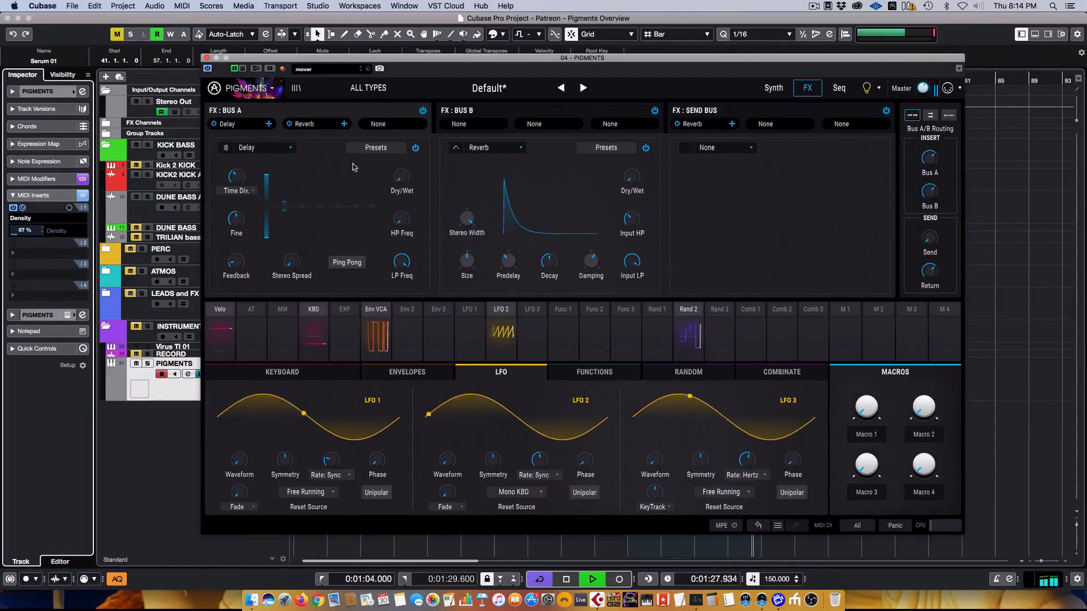
click(349, 262)
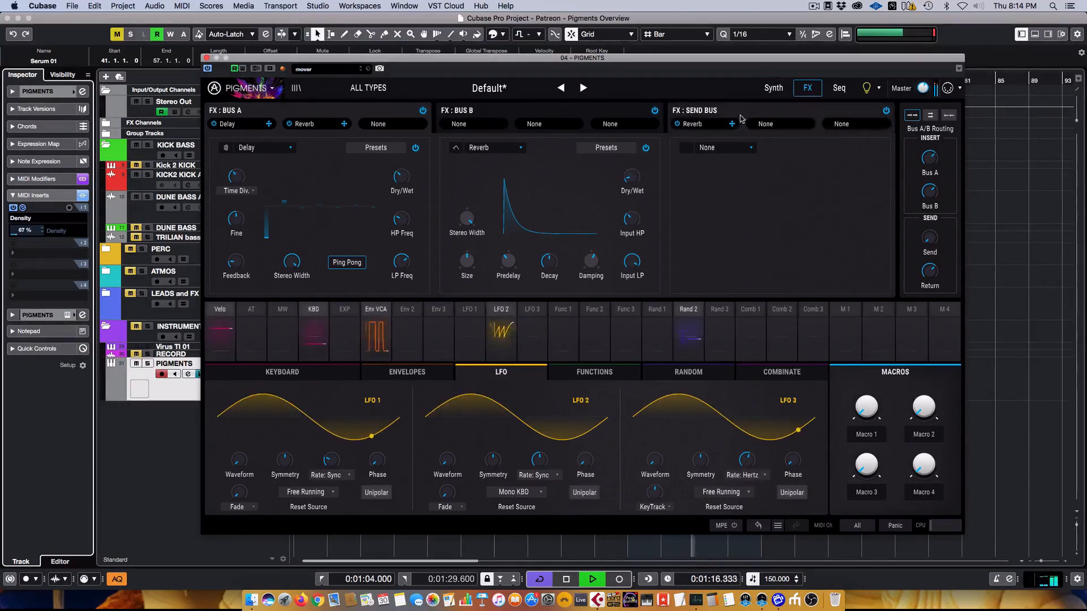
- Move the Serum 01 part from bar 41 to bar 73 and bypass the PIGMENTS track's MIDI inserts
click(774, 88)
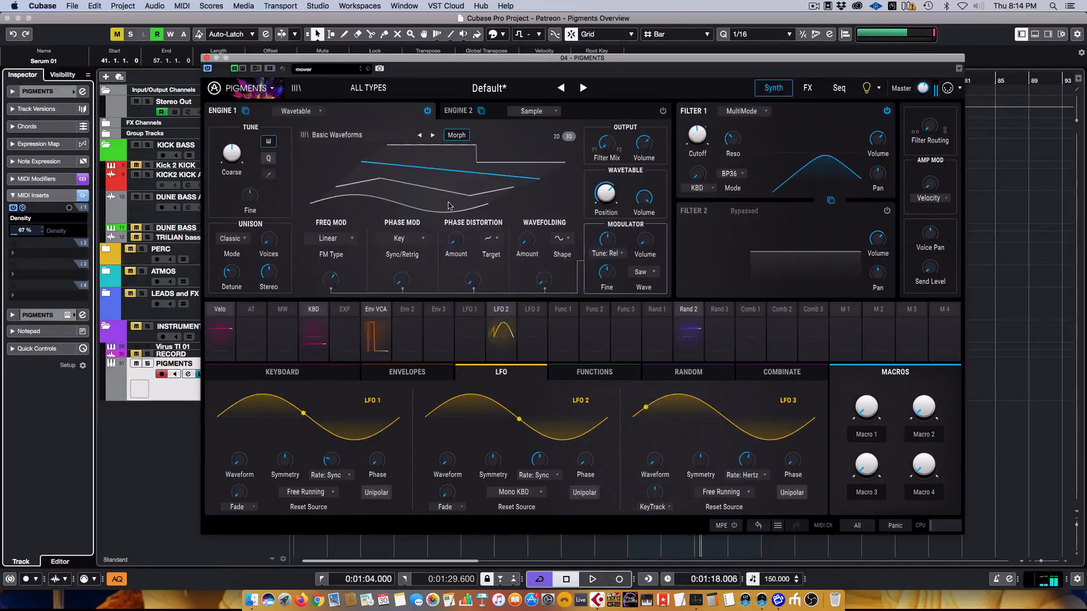
click(206, 58)
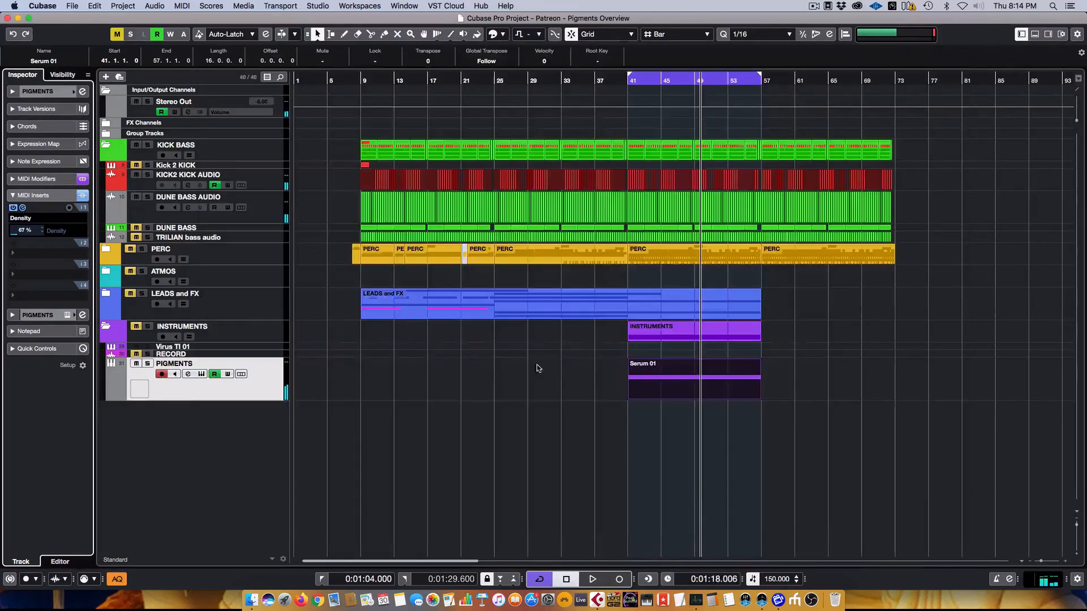
drag(645, 378, 912, 372)
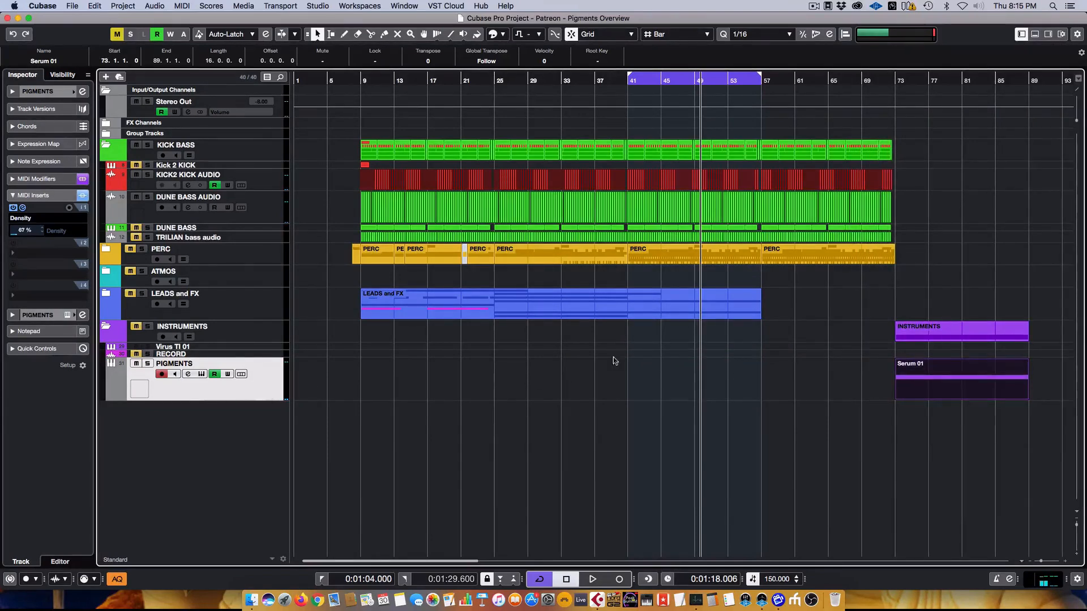
click(82, 195)
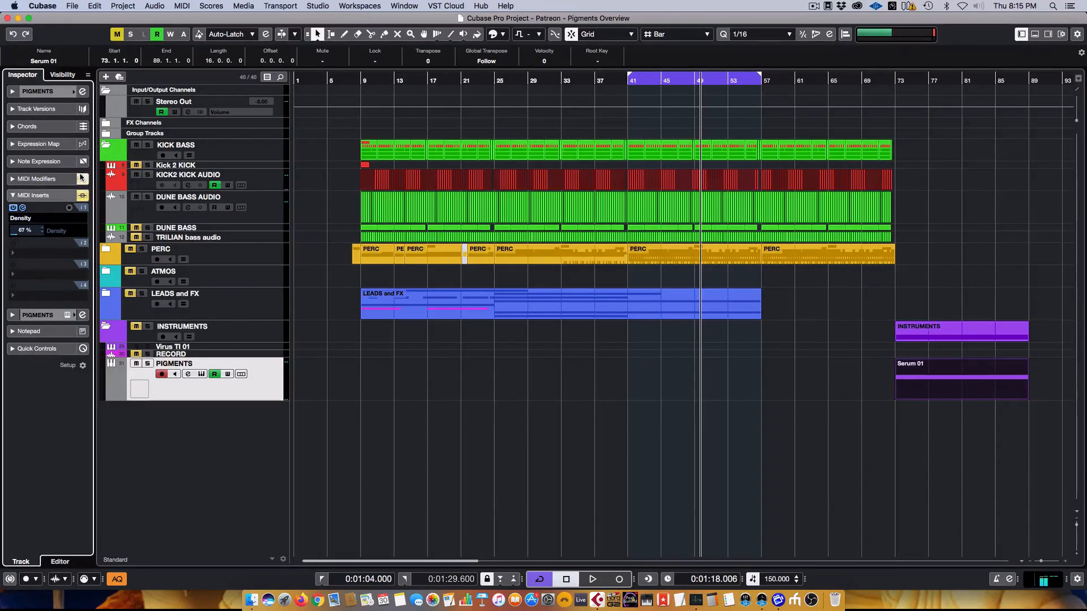
click(67, 315)
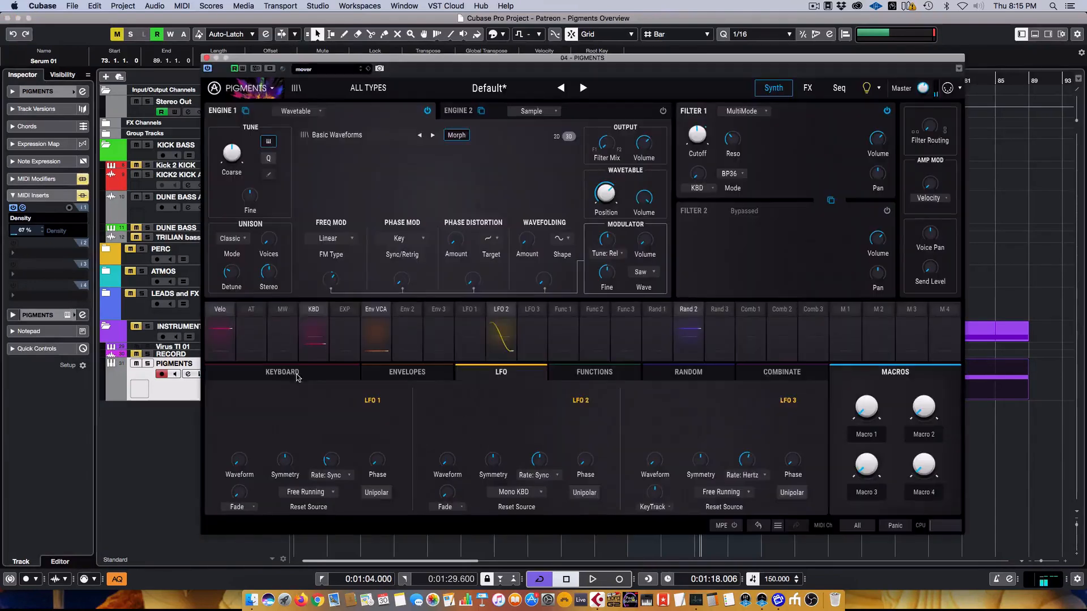
- Switch Random 2's sample-and-hold trigger from Mono KBD to Clock, then show the Seq page
click(529, 496)
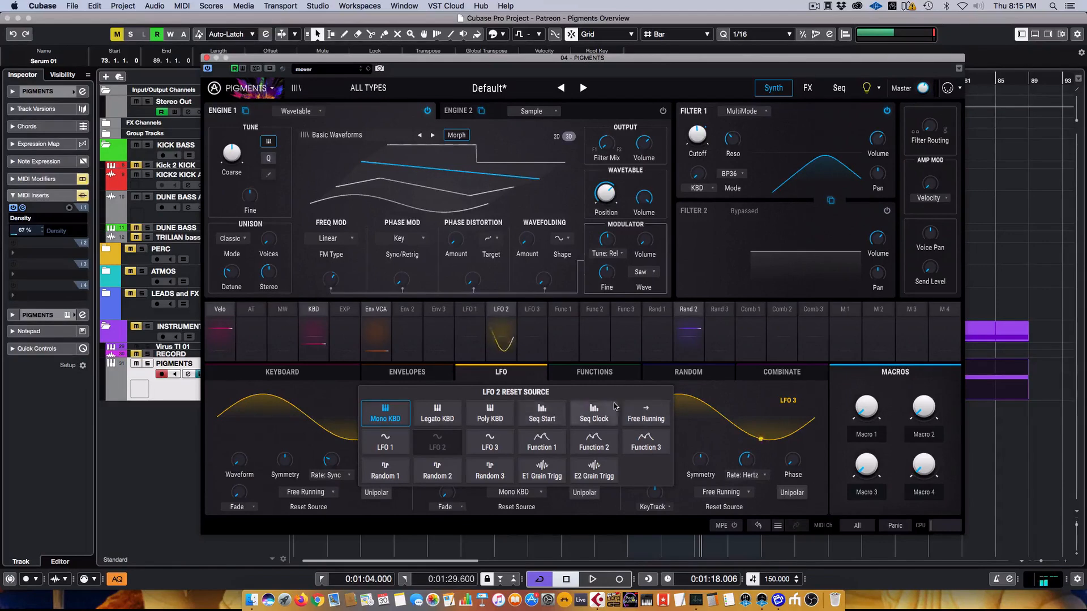
click(554, 505)
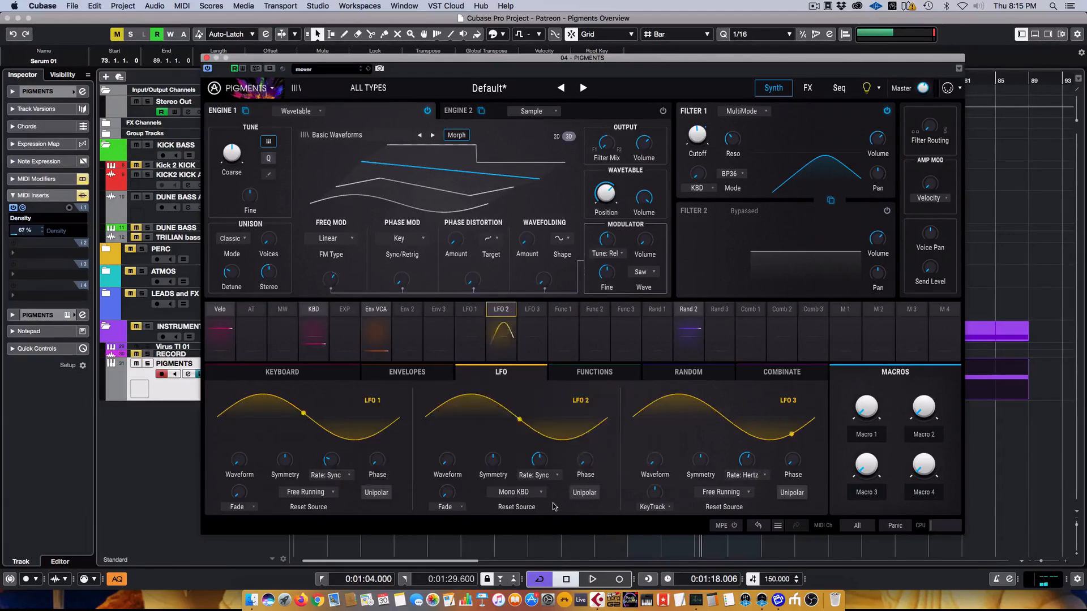
click(679, 372)
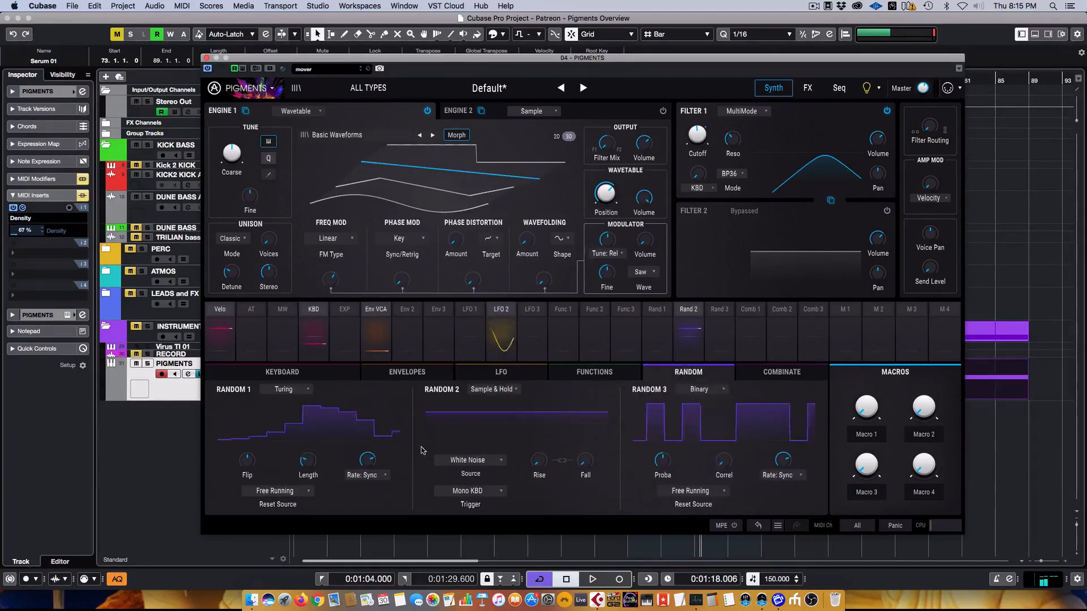
click(456, 491)
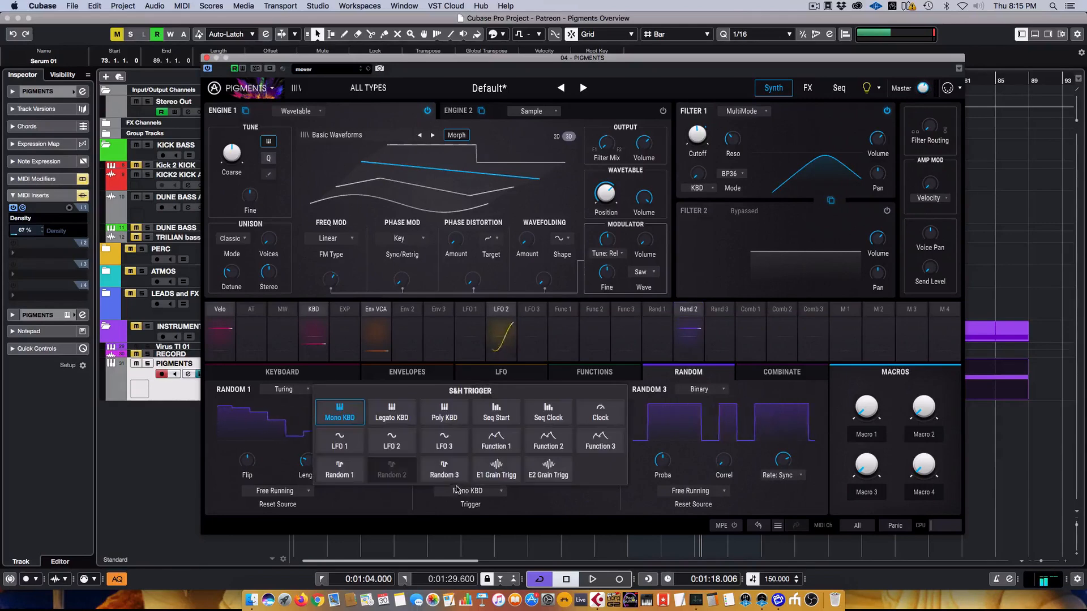
click(591, 415)
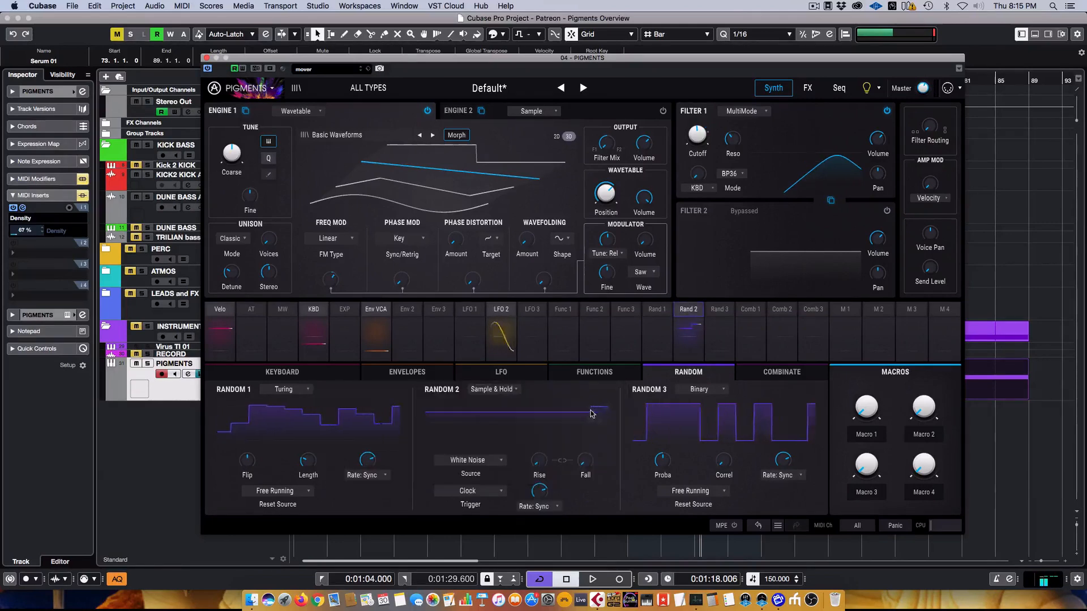
click(839, 88)
- Switch to Seq mode, randomize gate length and trigger probability, and start playback
click(269, 128)
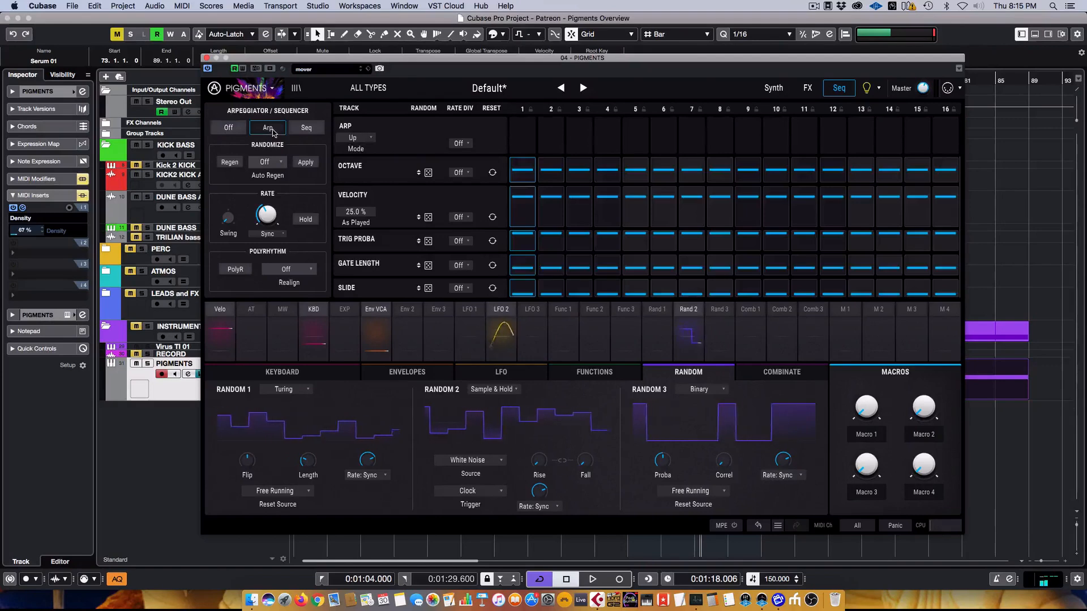
click(306, 130)
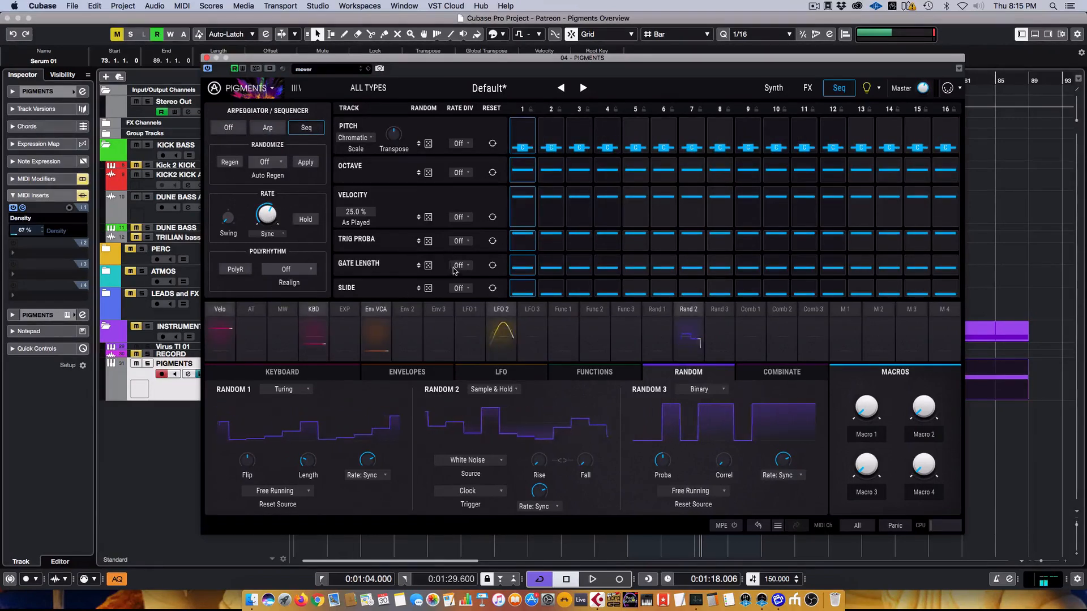
click(429, 266)
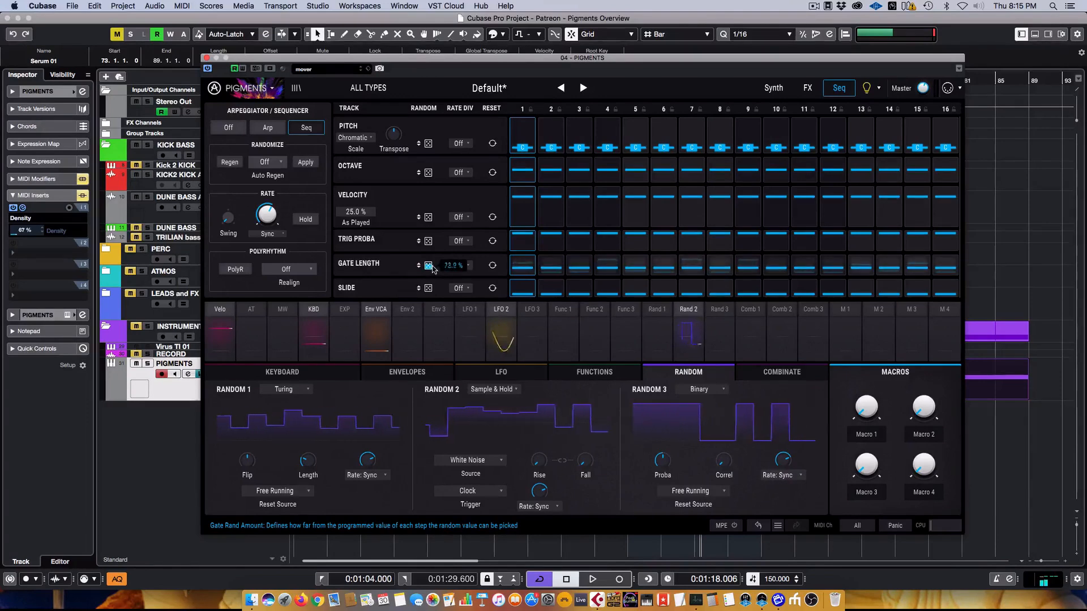
click(430, 240)
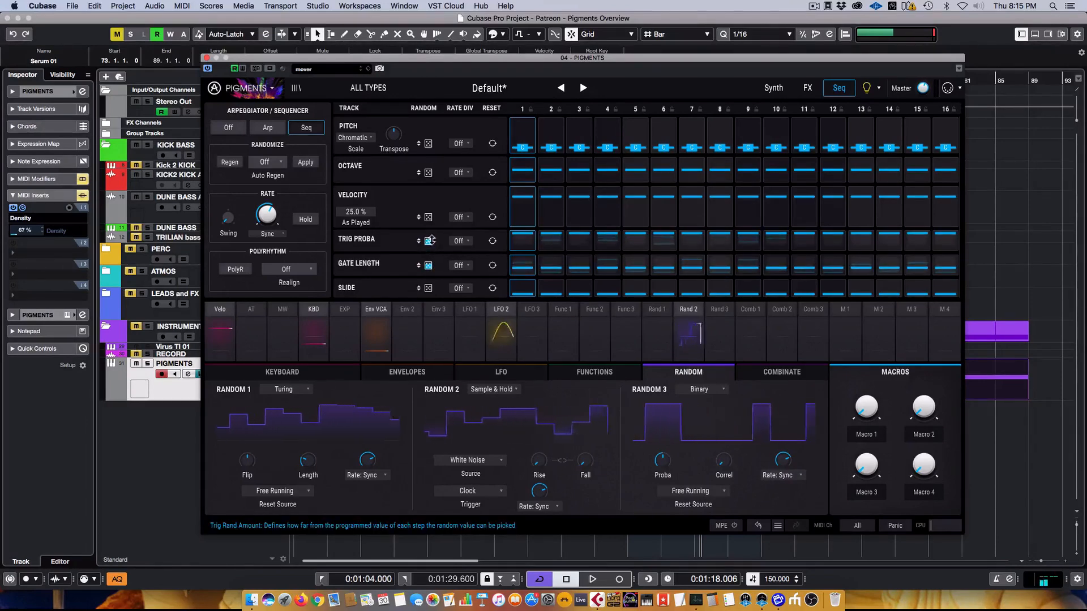
key(space)
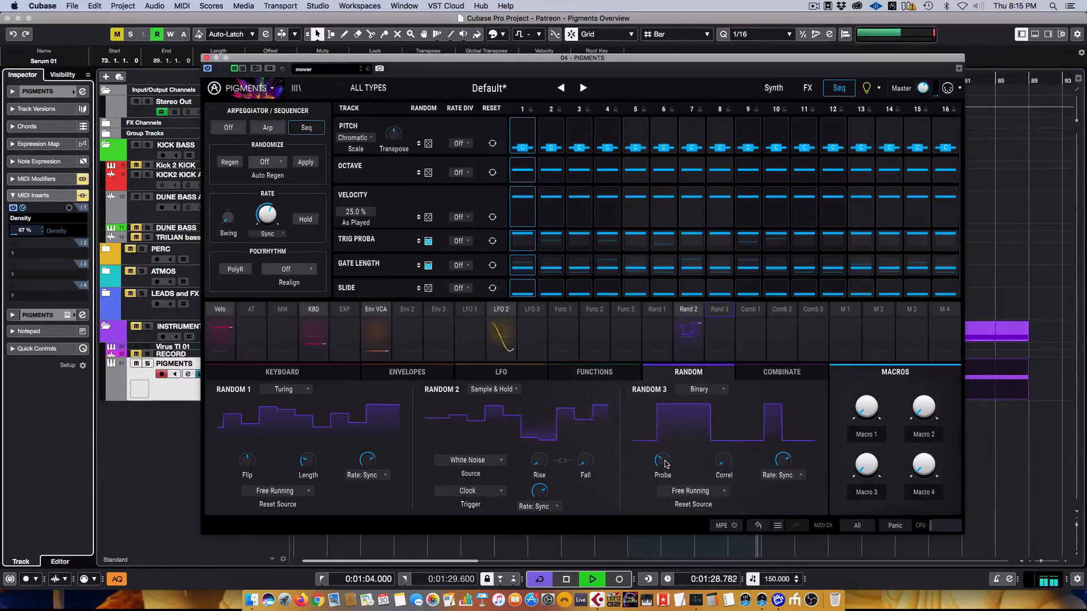
- Route Random 3 to the Arp/Seq rate at -0.14 and turn down Random 3's probability
click(715, 330)
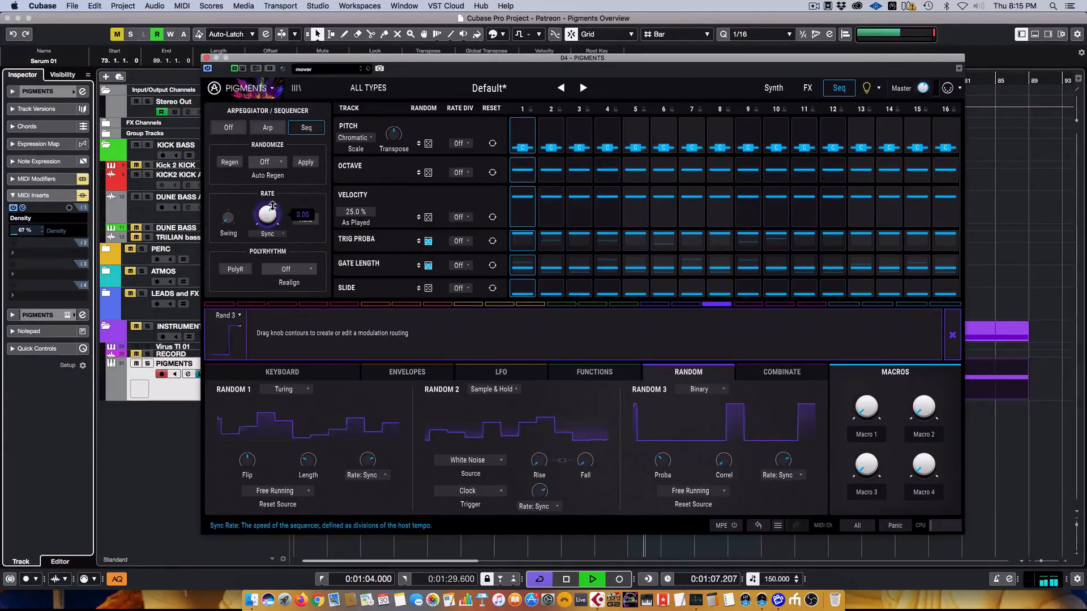
drag(272, 207, 272, 209)
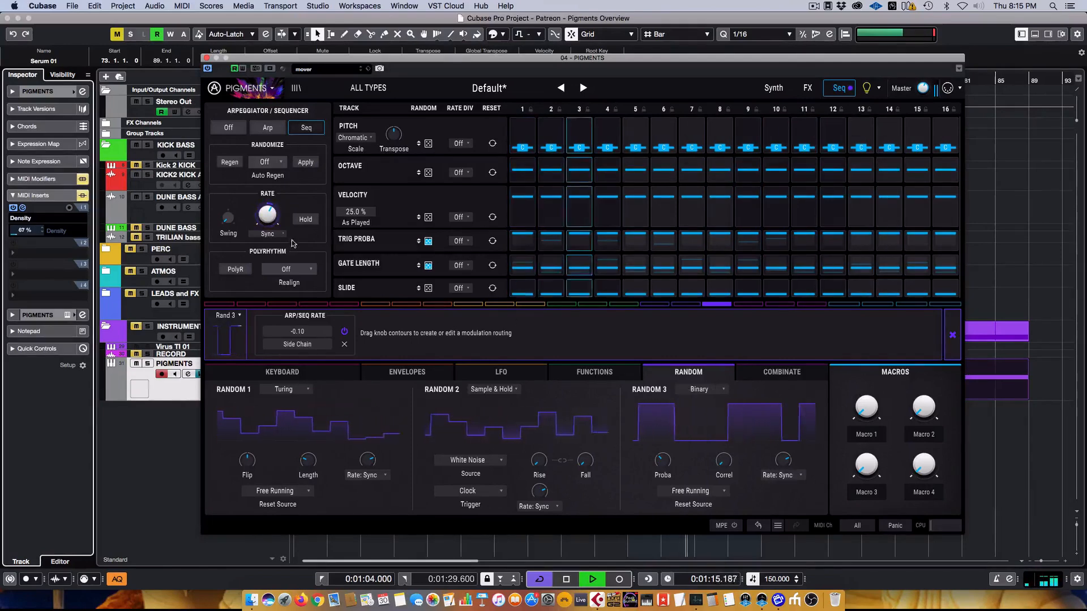
mouse_move(664, 464)
mouse_down()
mouse_move(664, 485)
mouse_move(664, 471)
mouse_up()
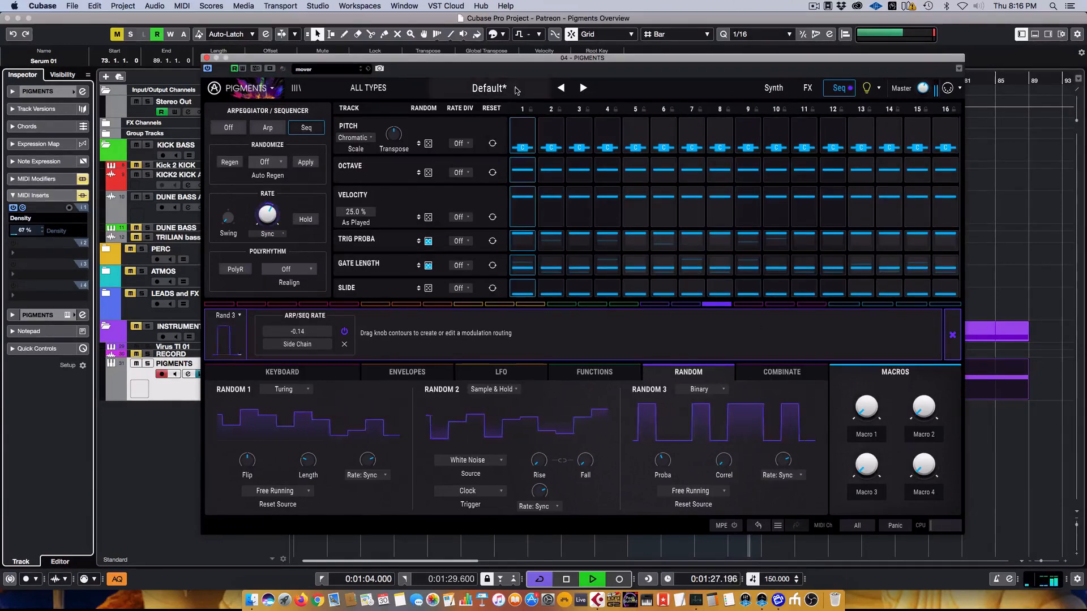
- On the Synth page, power on Filter 2 as MultiMode and change it from LP24 to HP36
click(783, 87)
click(887, 211)
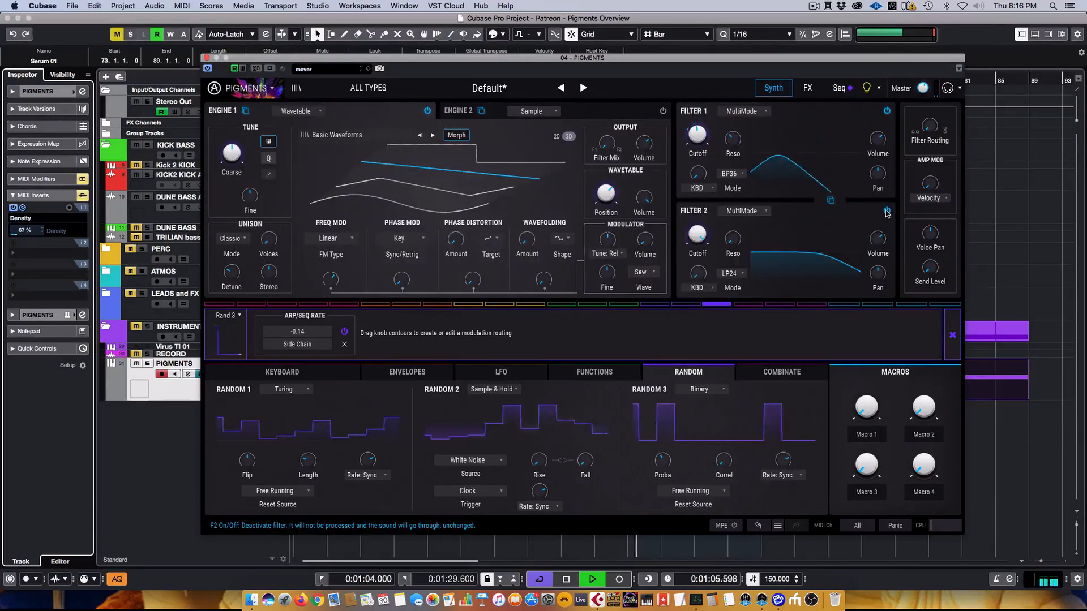
click(735, 211)
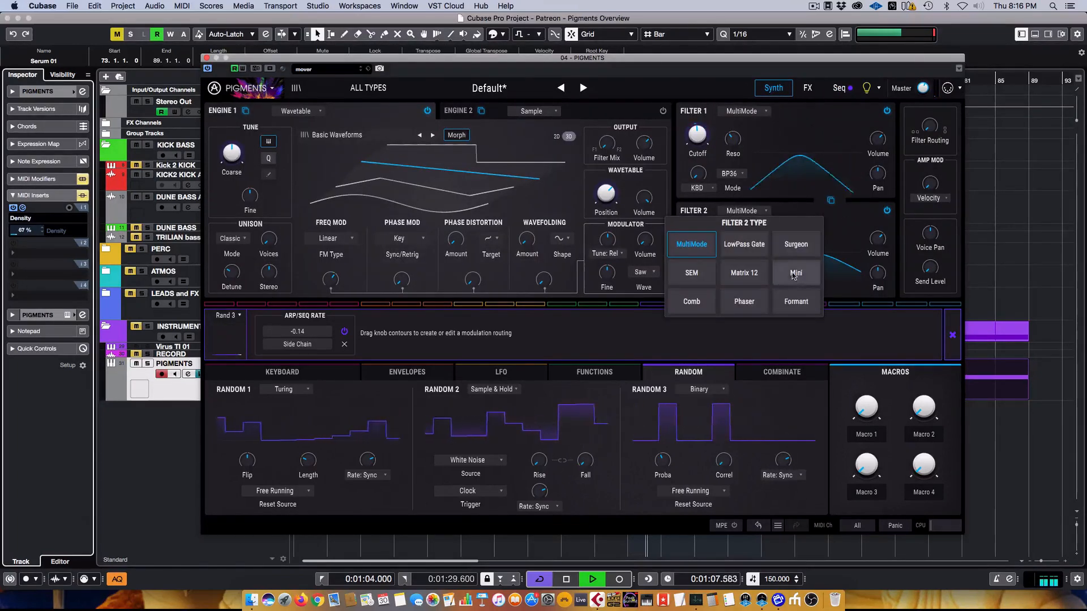
click(796, 189)
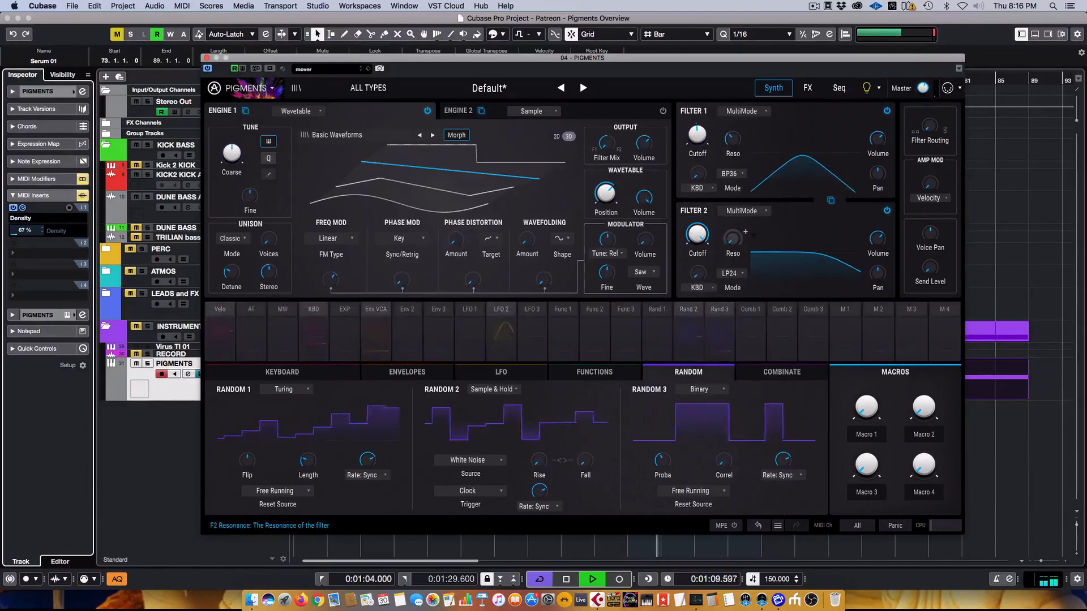
click(729, 273)
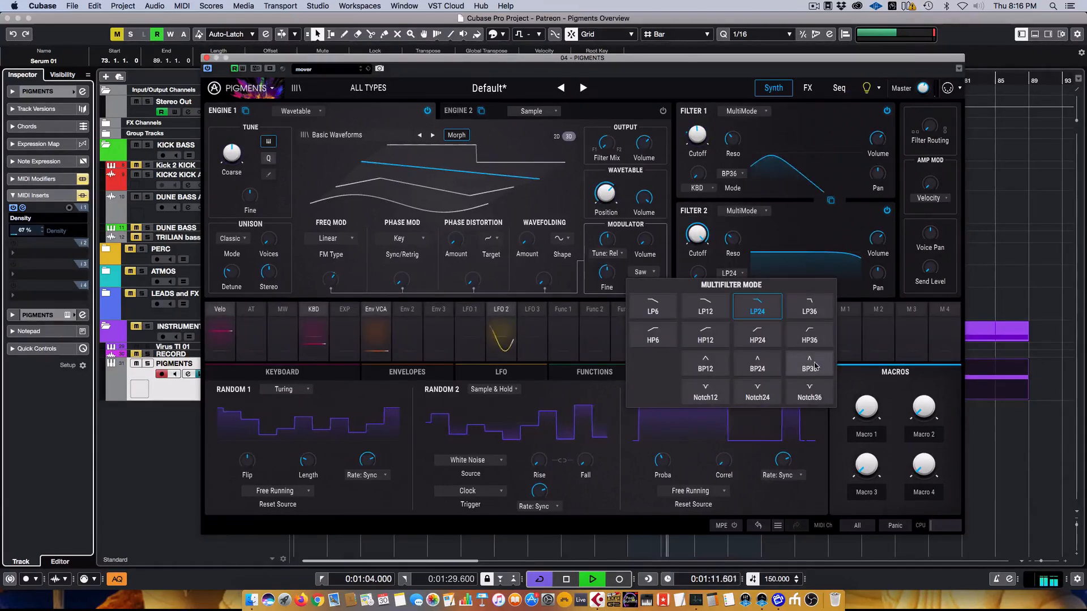
click(808, 331)
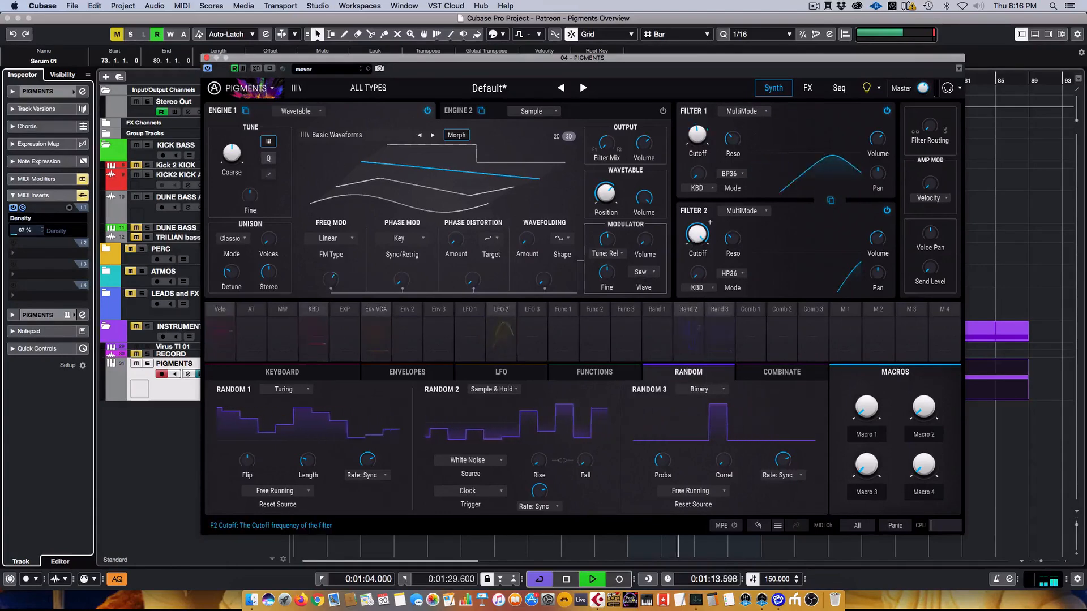
- Drop Filter 2 cutoff to about 20 Hz and modulate it from LFO 1 at 0.17
drag(698, 235, 697, 266)
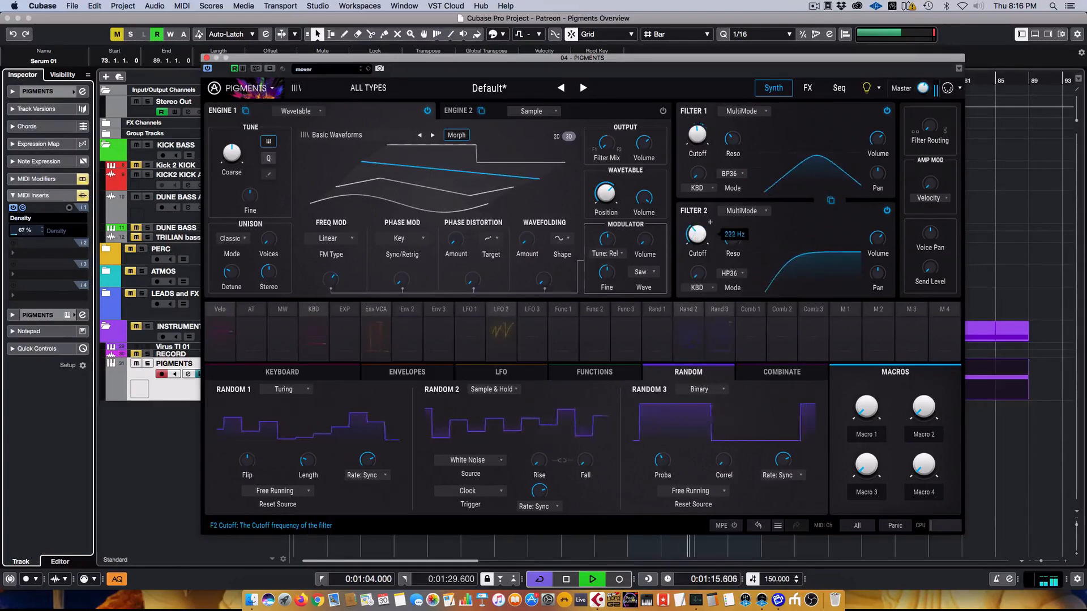
click(470, 312)
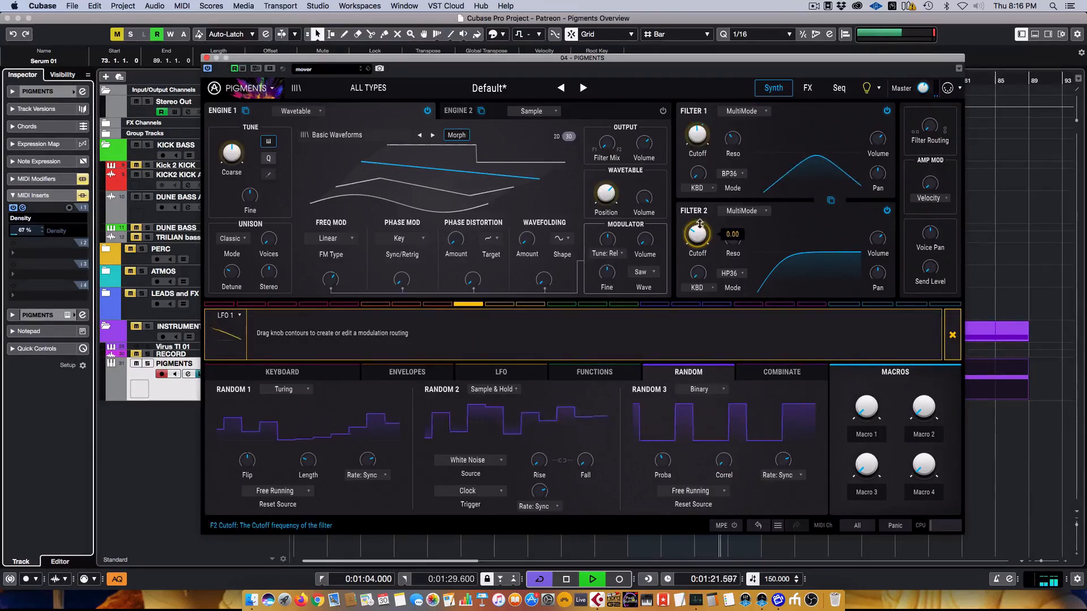
drag(697, 225, 698, 222)
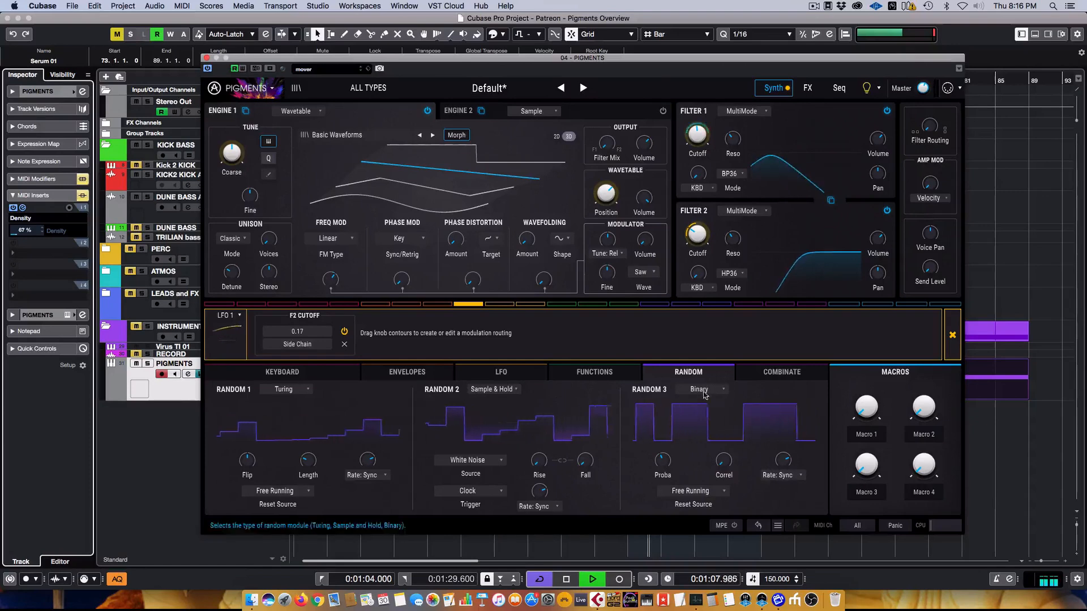
click(951, 336)
- Modulate Engine 1's Filter Mix from Random 3 at an amount of 1.00
click(720, 317)
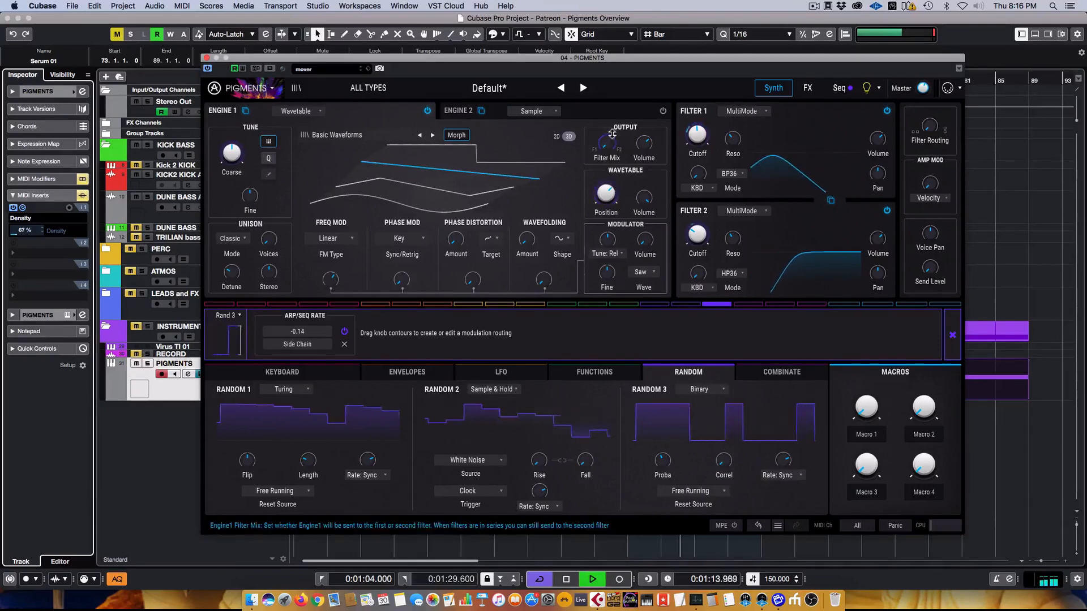
drag(606, 137, 606, 97)
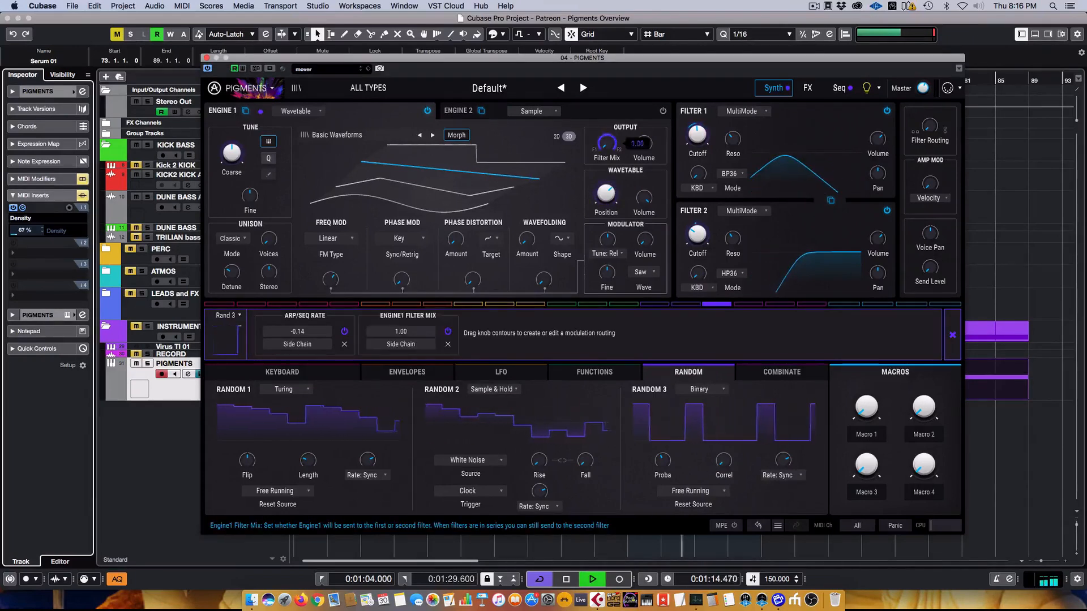
click(953, 336)
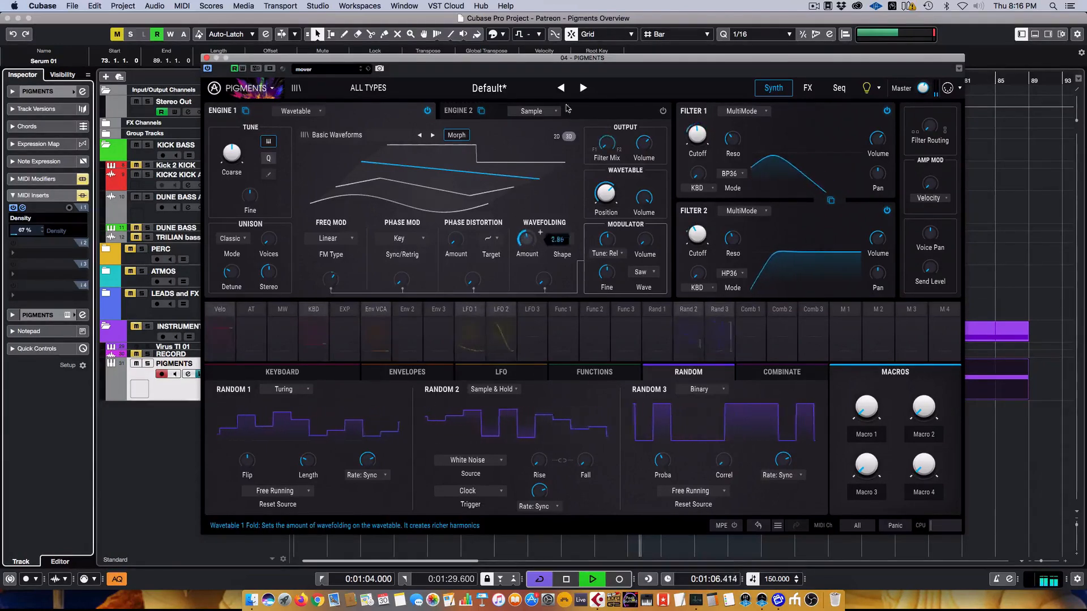
drag(531, 233, 525, 244)
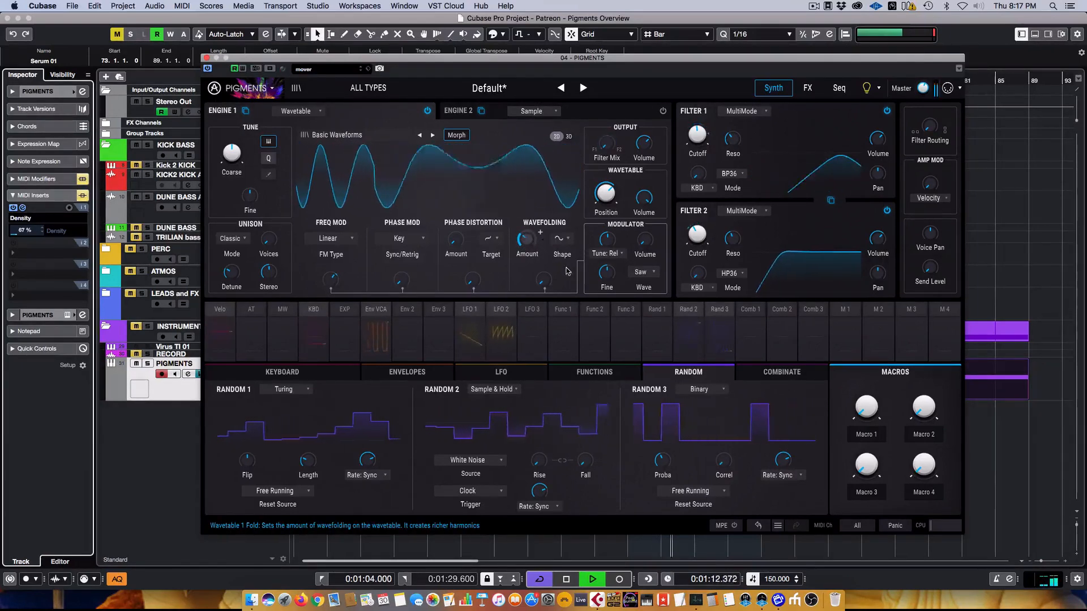
click(570, 239)
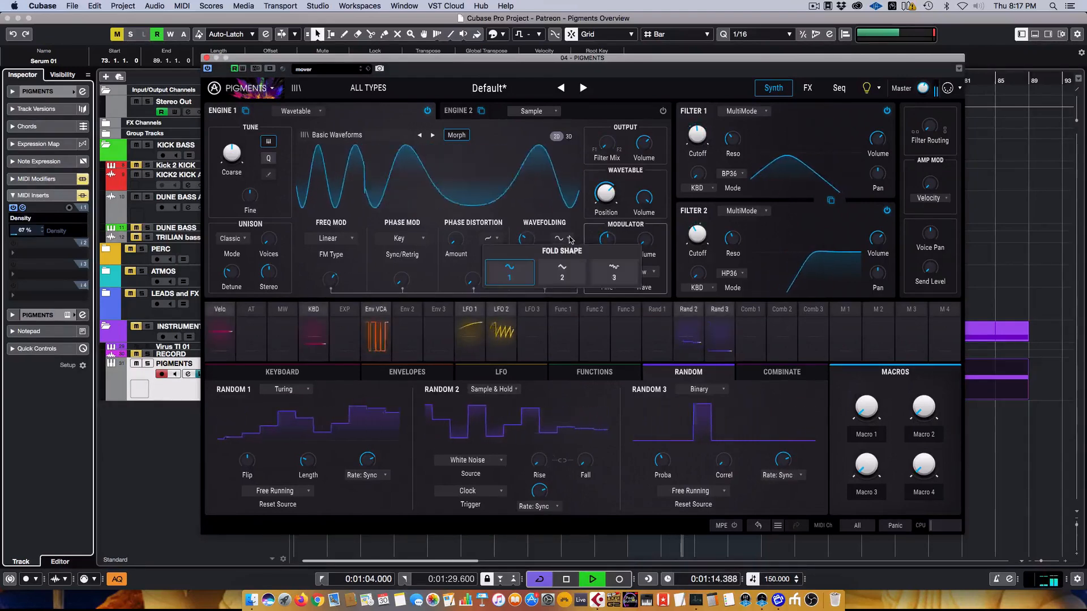
click(563, 272)
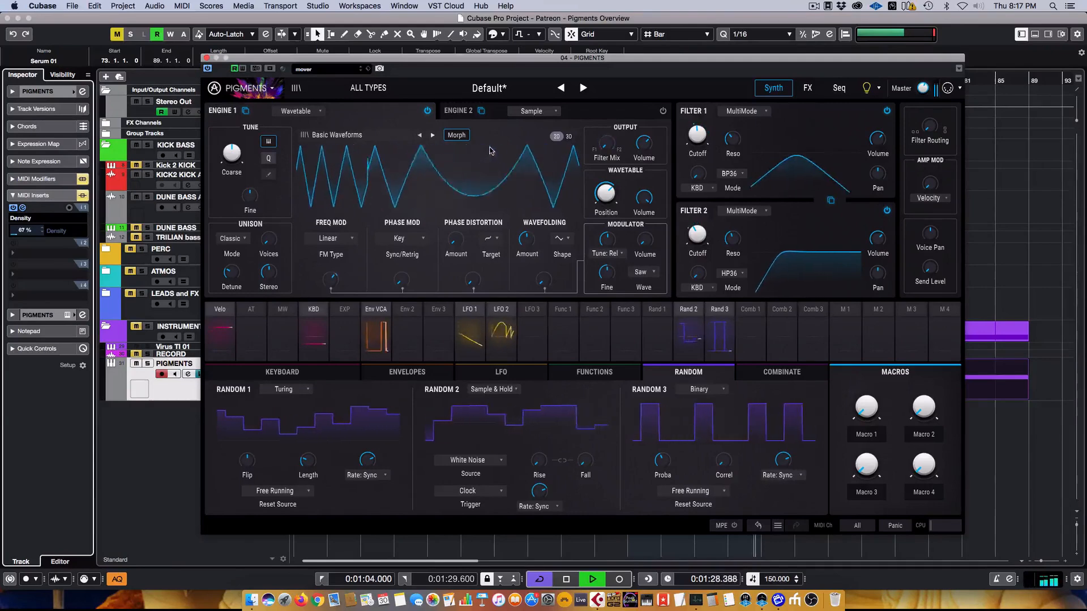
click(864, 86)
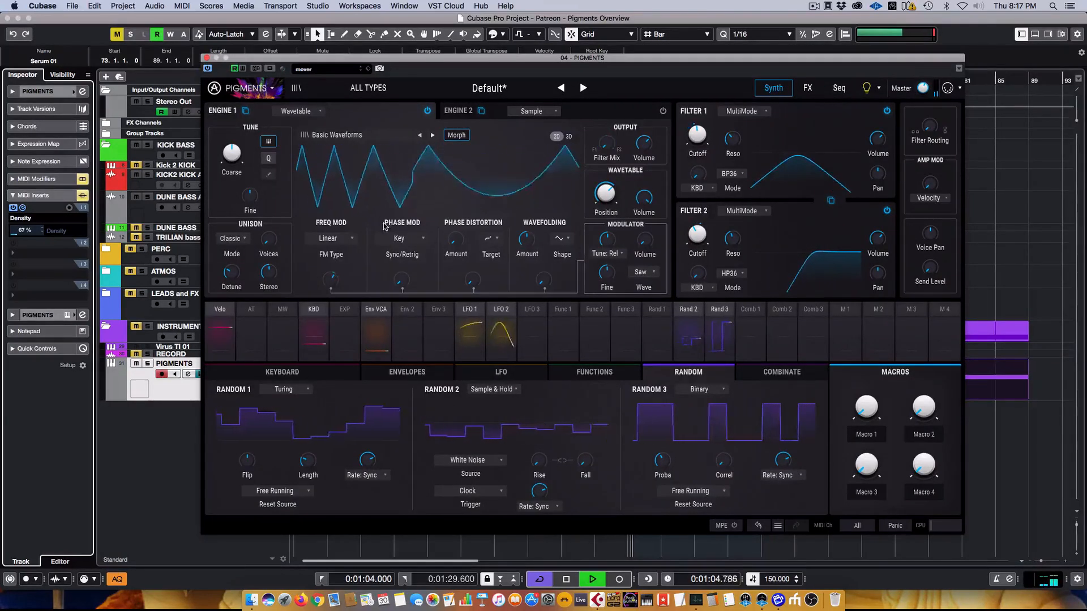
mouse_move(538, 248)
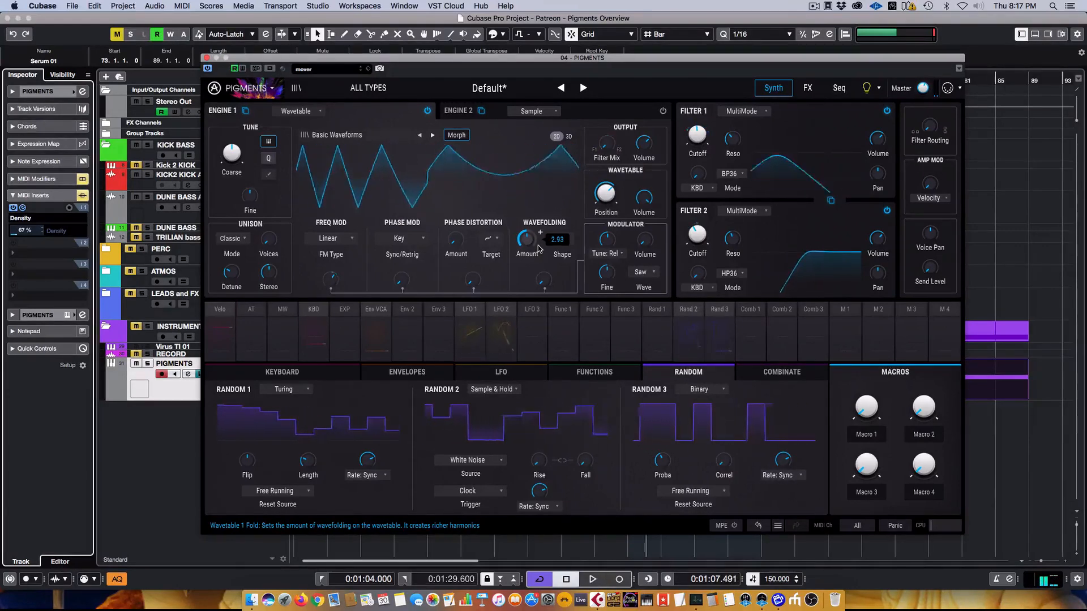
- On the Seq page's Combinate section, set Comb 1 source to LFO 1 and modulator to LFO 2
click(806, 88)
click(838, 89)
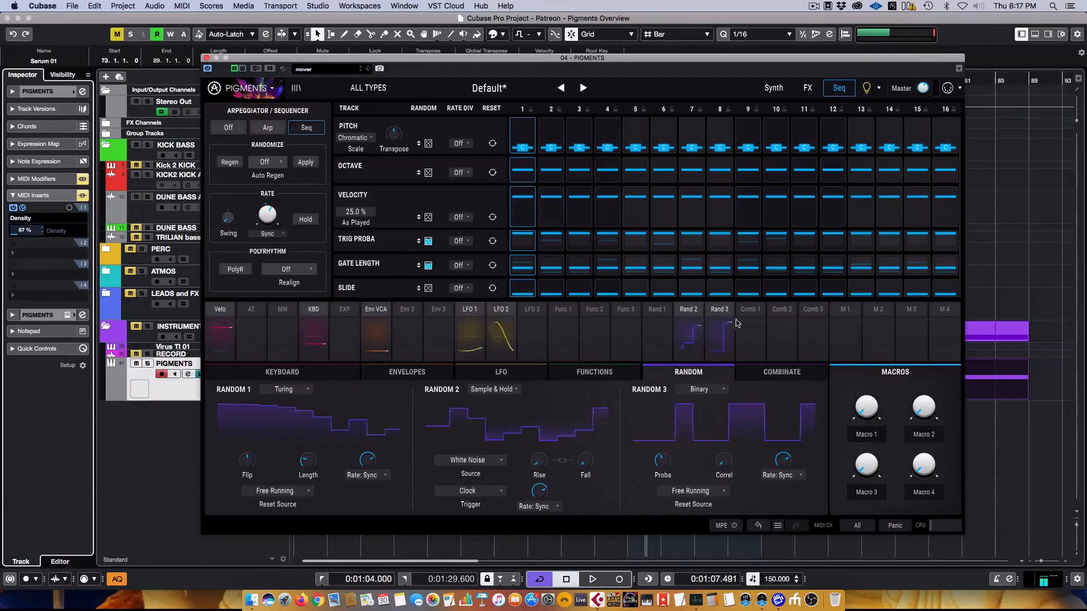
click(781, 372)
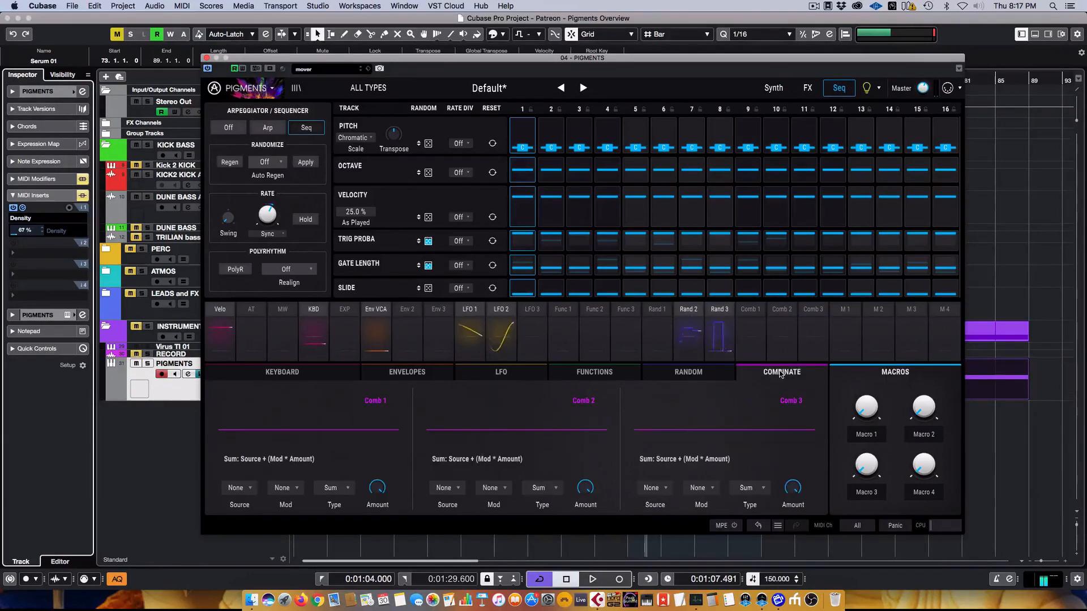
click(236, 489)
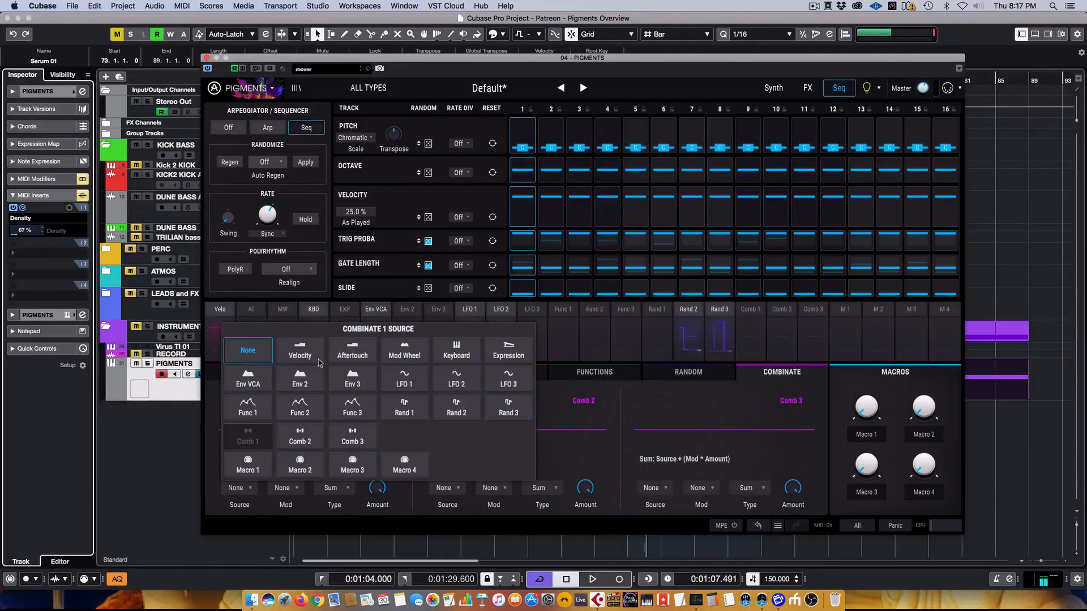
click(405, 381)
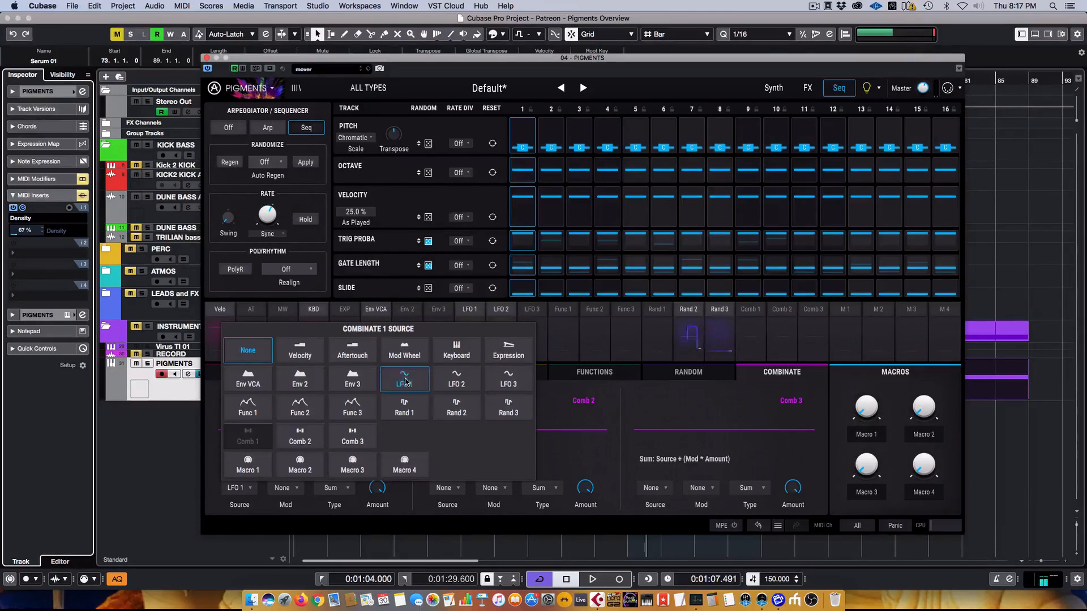
click(285, 488)
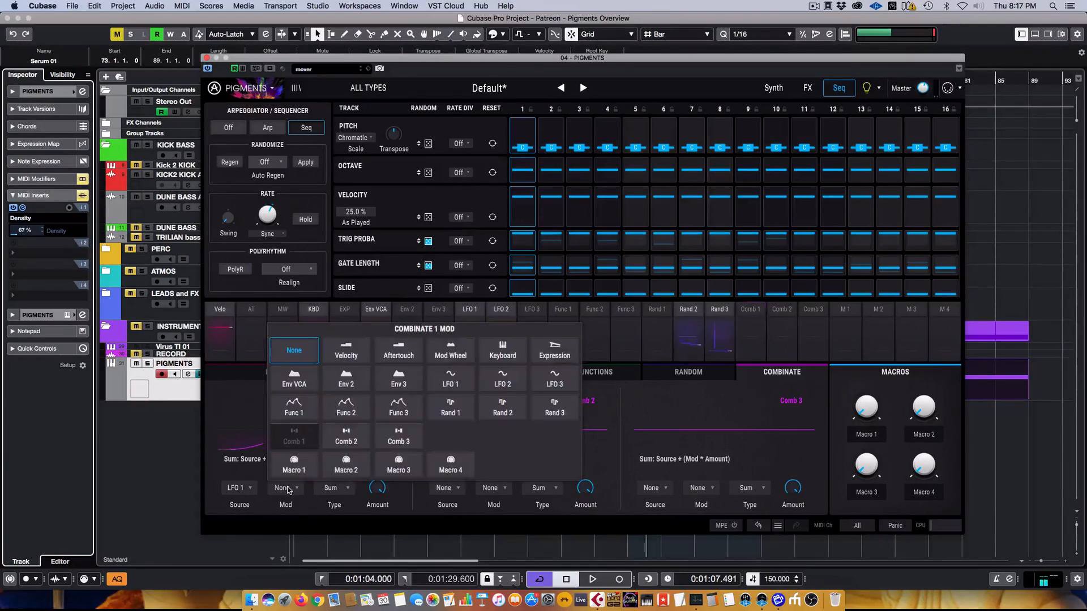
click(503, 379)
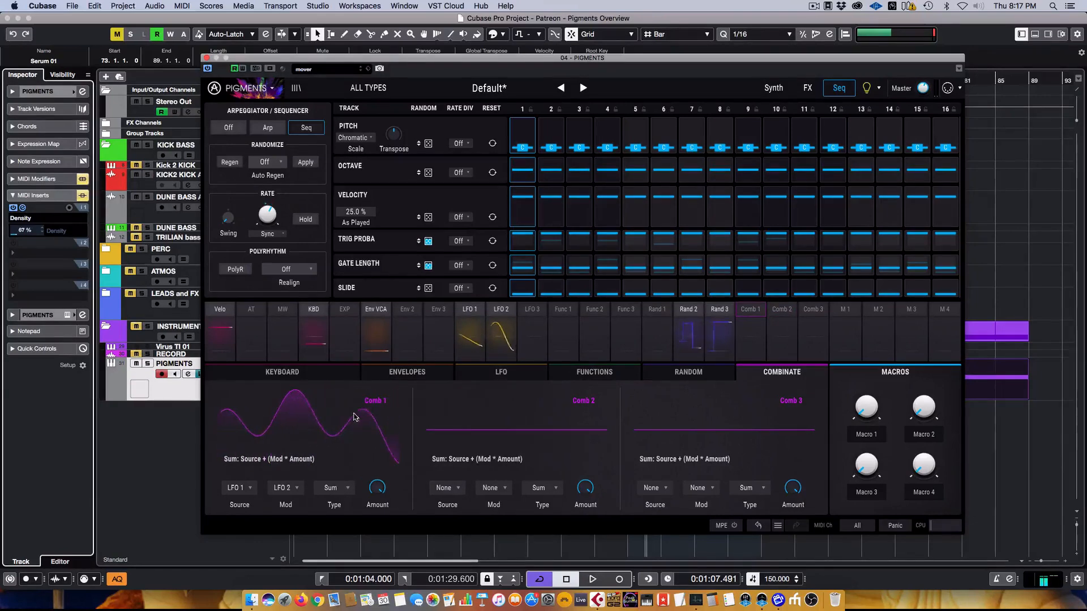
click(774, 89)
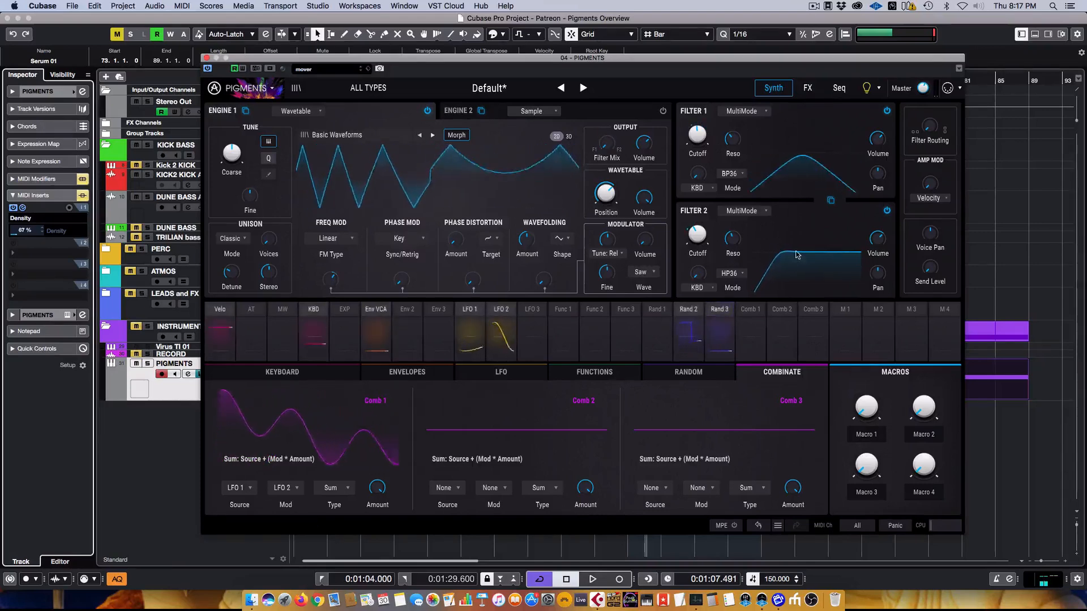
- Remove LFO 1's modulation of Filter 2 cutoff
click(495, 313)
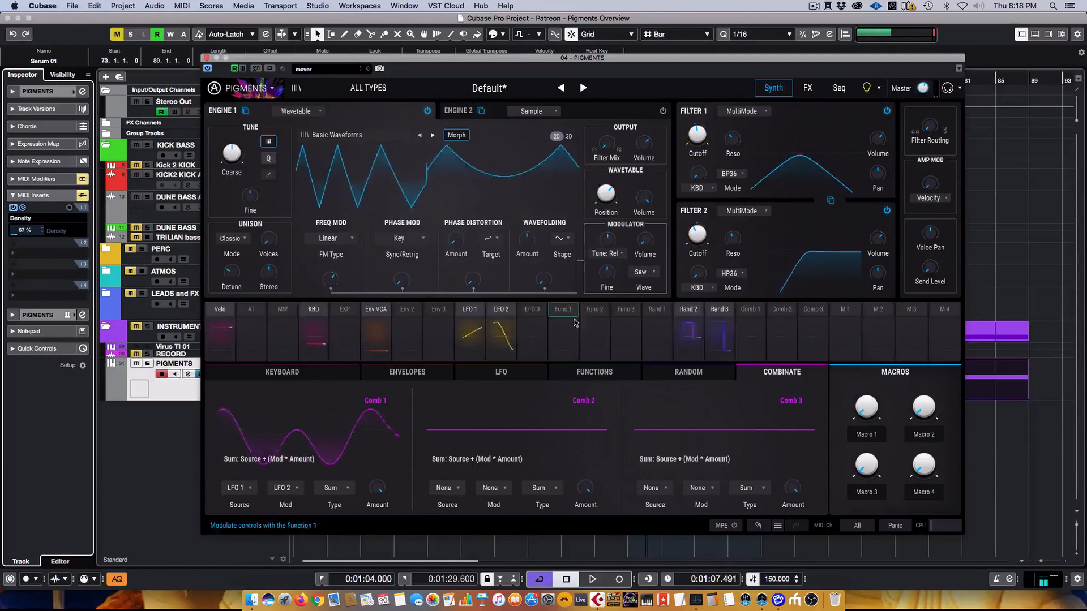
click(457, 316)
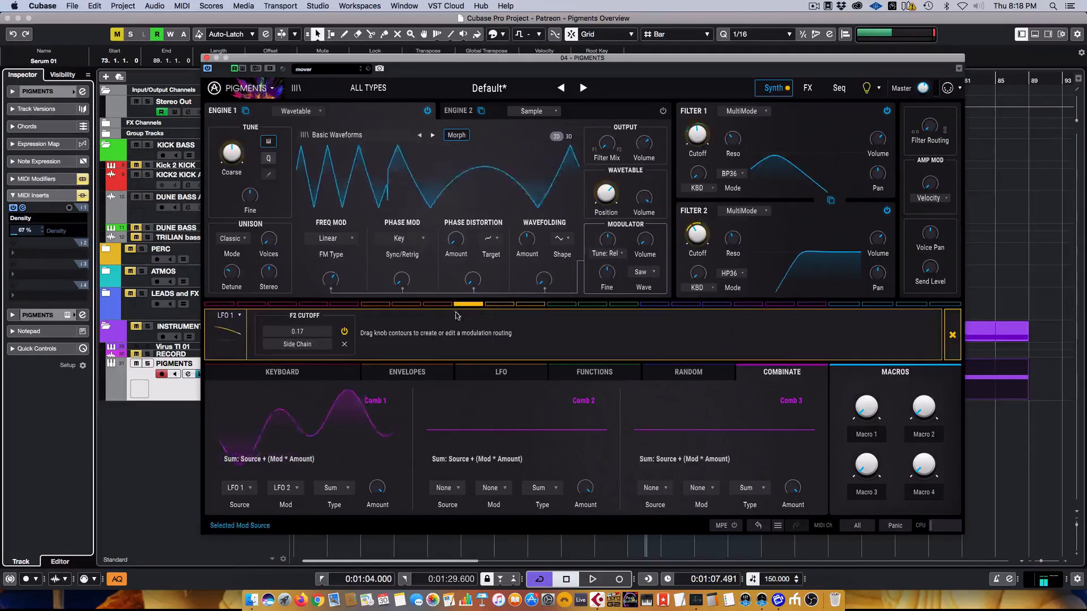
click(344, 345)
click(952, 334)
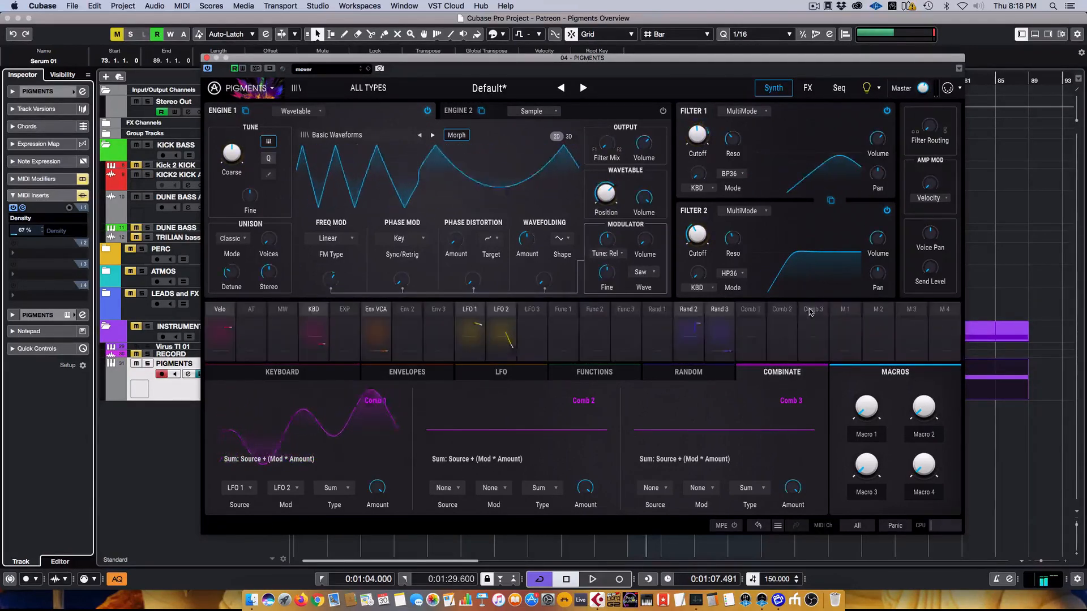
- Route Comb 1 to Filter 2 cutoff at 0.16 and move the plugin window down
click(755, 313)
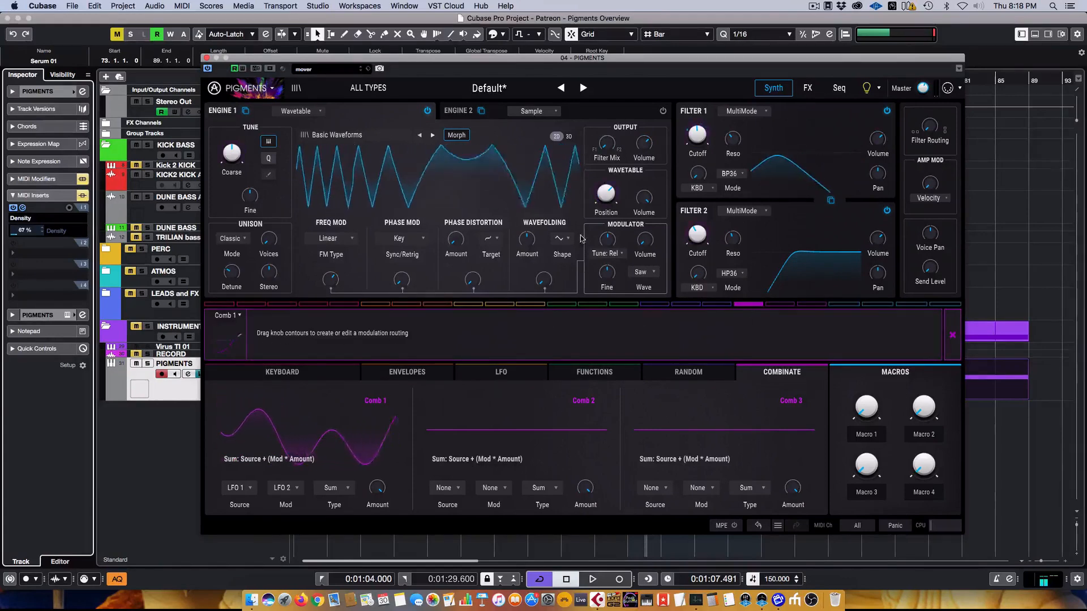
drag(704, 226, 703, 221)
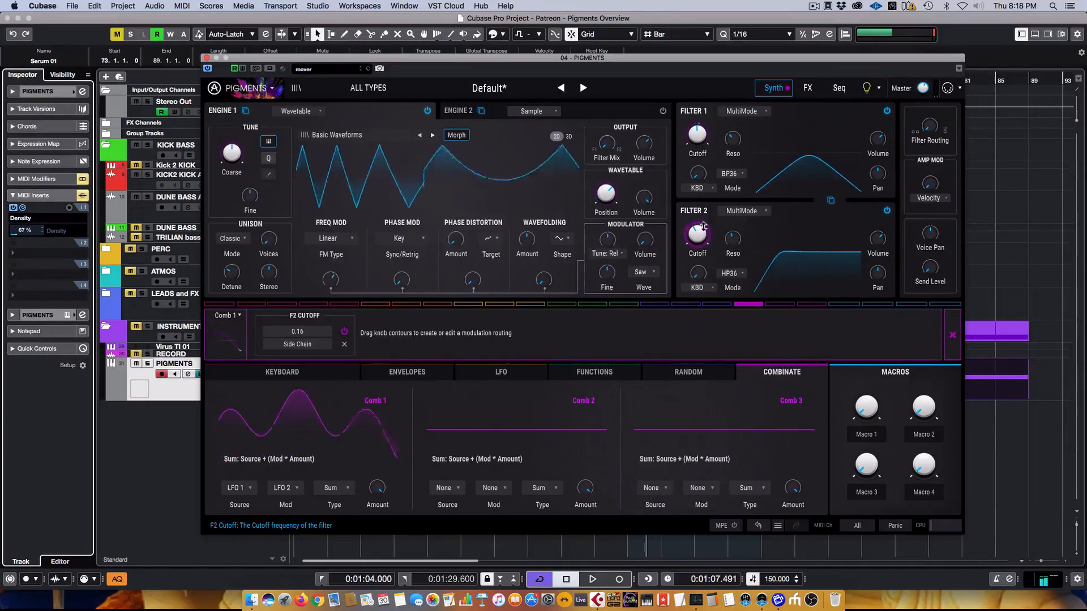
click(956, 337)
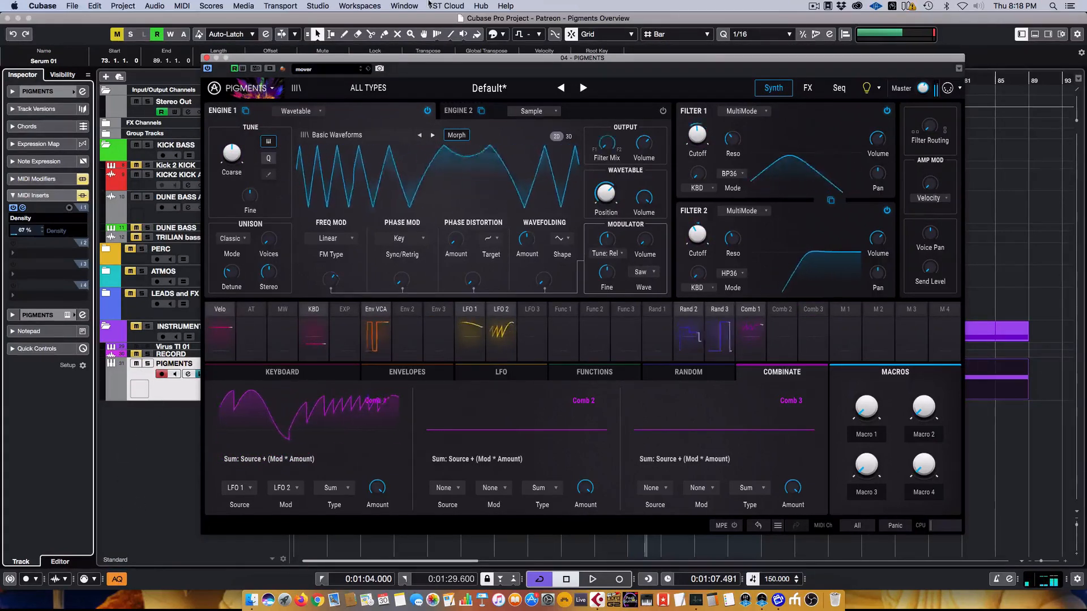
drag(656, 58, 778, 473)
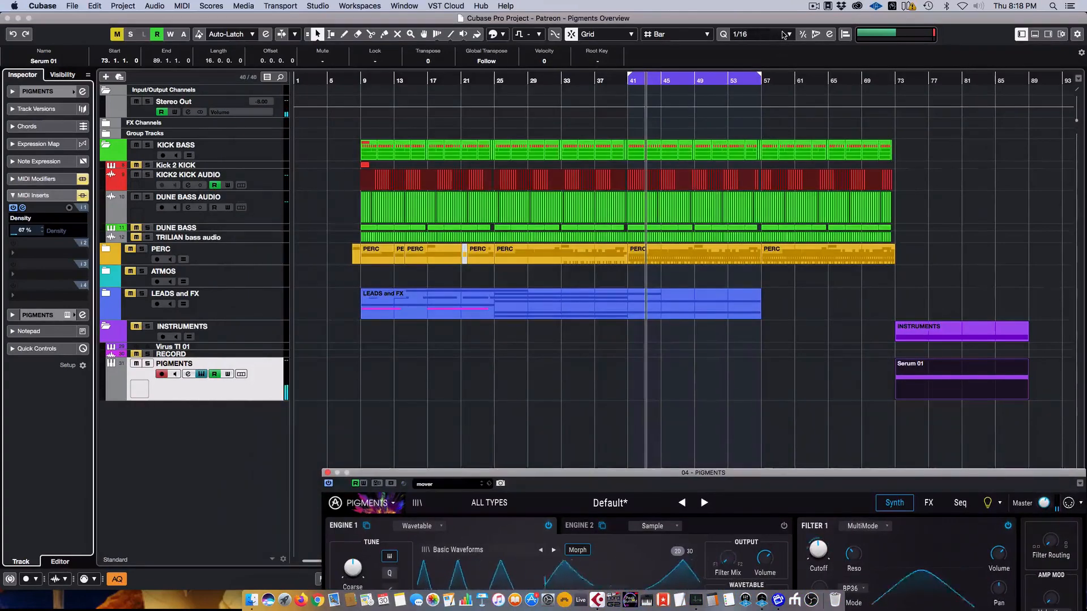
- Restart playback from the left locator and bring the Pigments window back up
key(KP_1)
key(space)
drag(957, 473, 857, 103)
- Set master volume to -12.7 dB and wavetable position to 0.668, then close Pigments
drag(942, 115, 943, 117)
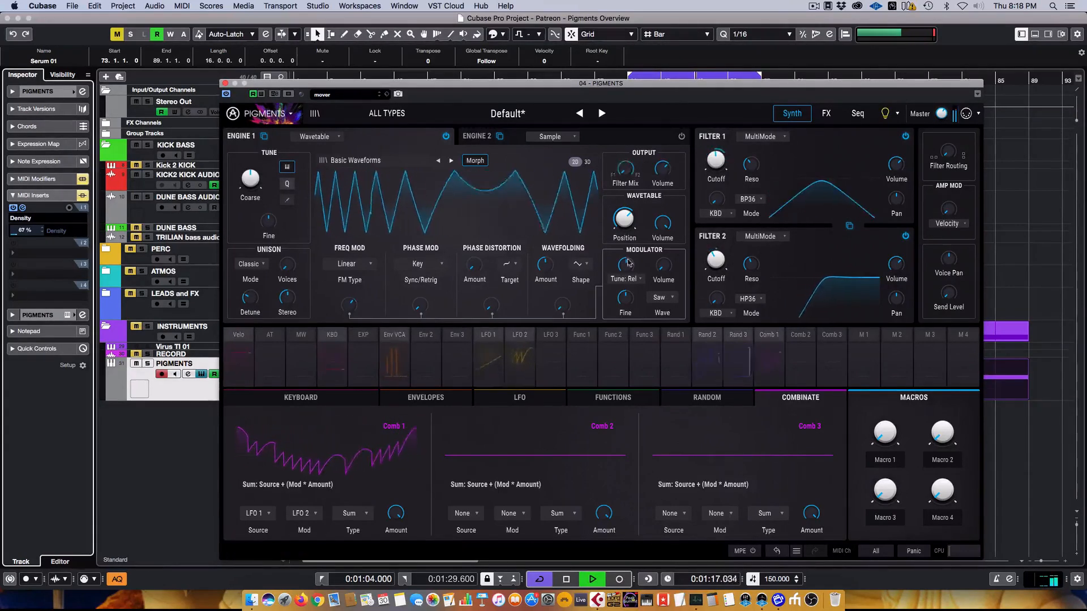
mouse_move(640, 206)
drag(625, 222, 625, 217)
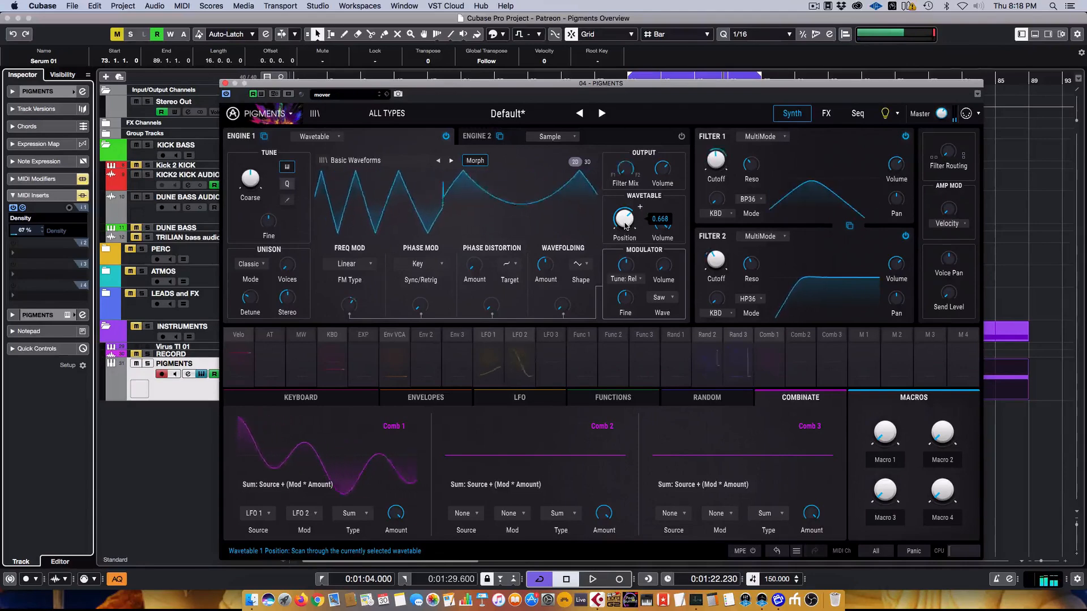
click(226, 84)
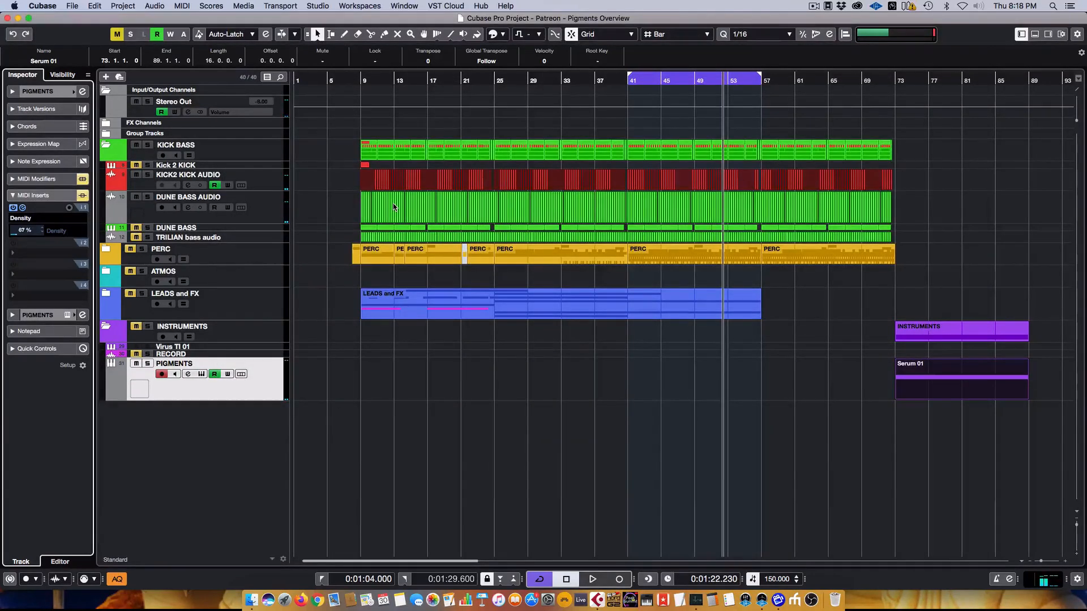
- Reopen Pigments via Edit Instrument in the Cubase inspector and show the Seq page
click(67, 315)
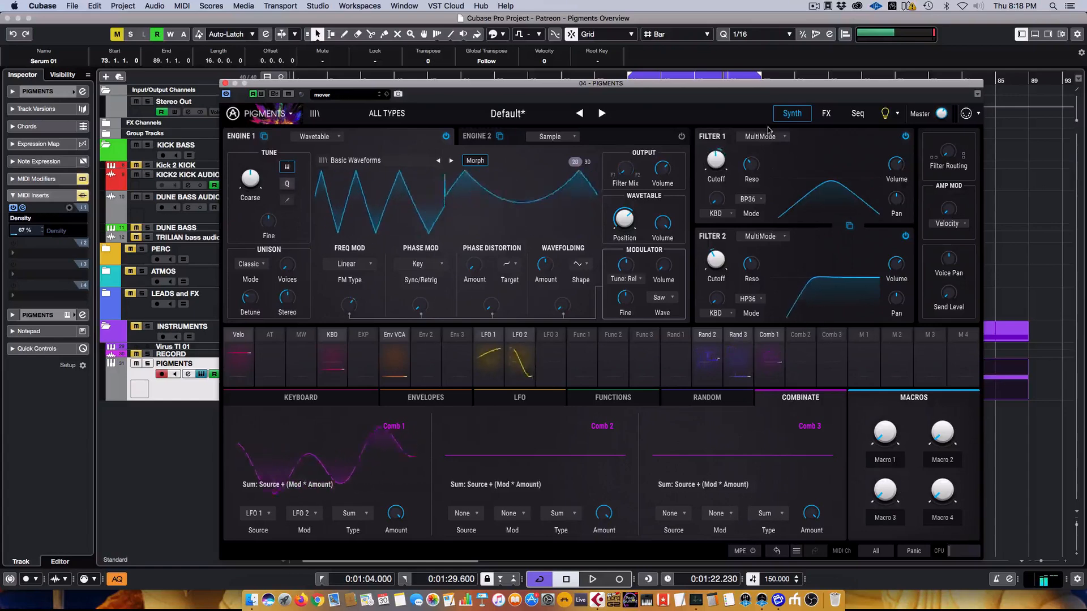
click(856, 116)
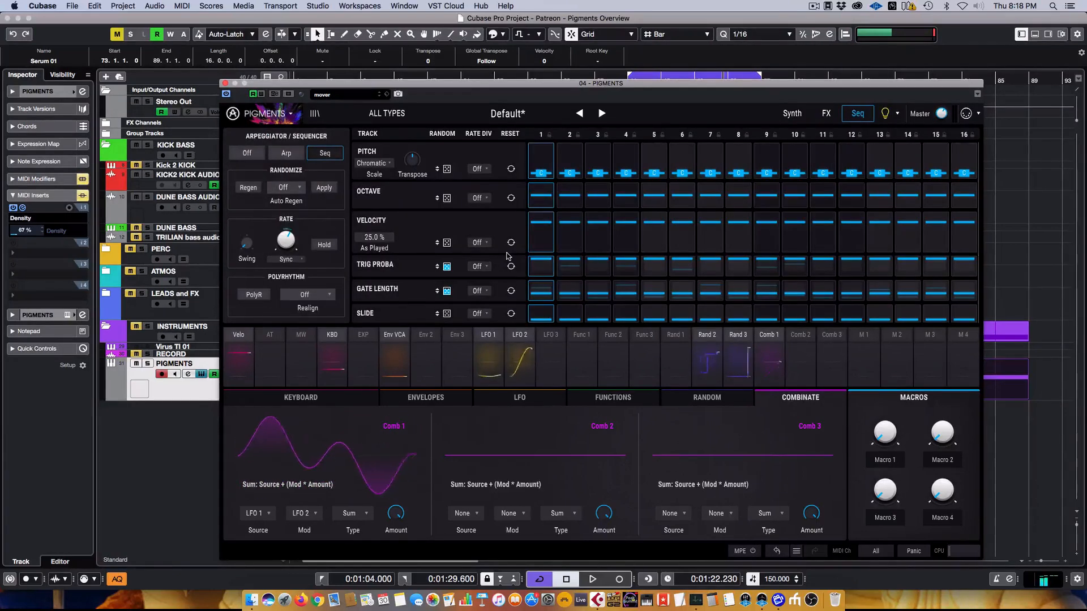